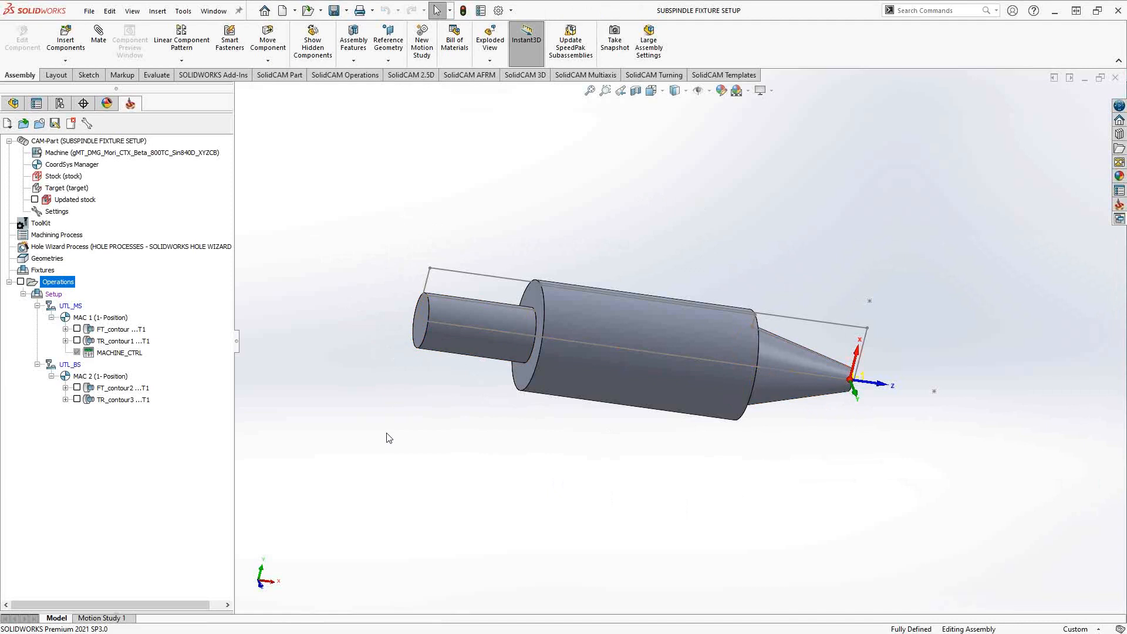
- Examine the MAC 1 and MAC 2 coordinate systems at both ends of the part in the CoordSys Manager
{"action": "double_click", "coordinate": [69, 165]}
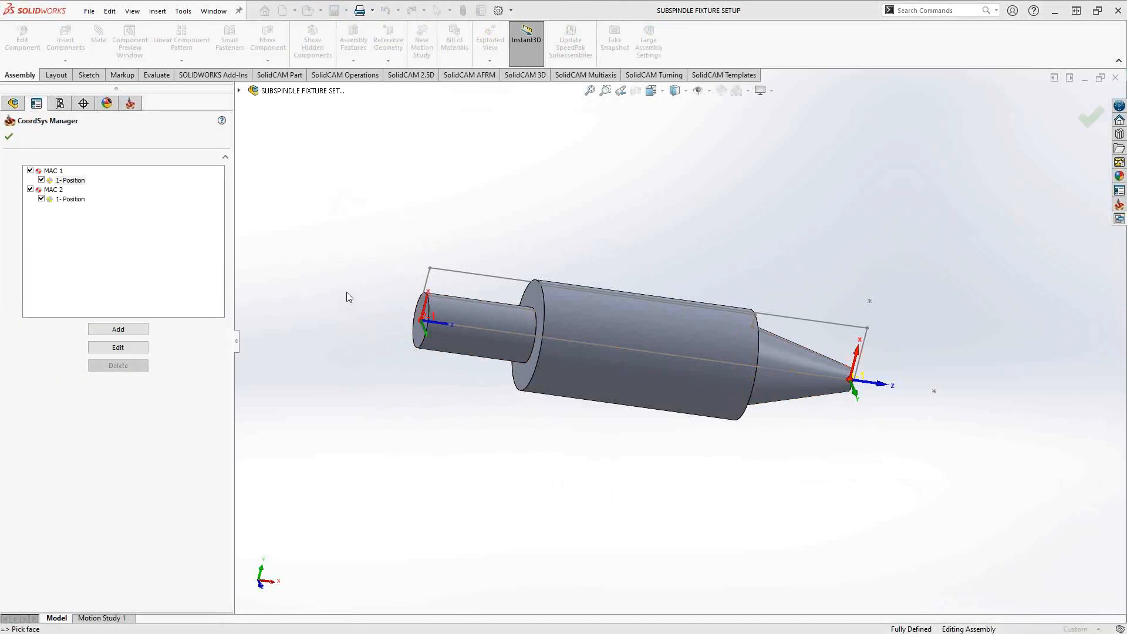
{"action": "middle_click_drag", "start_coordinate": [605, 415], "coordinate": [579, 335]}
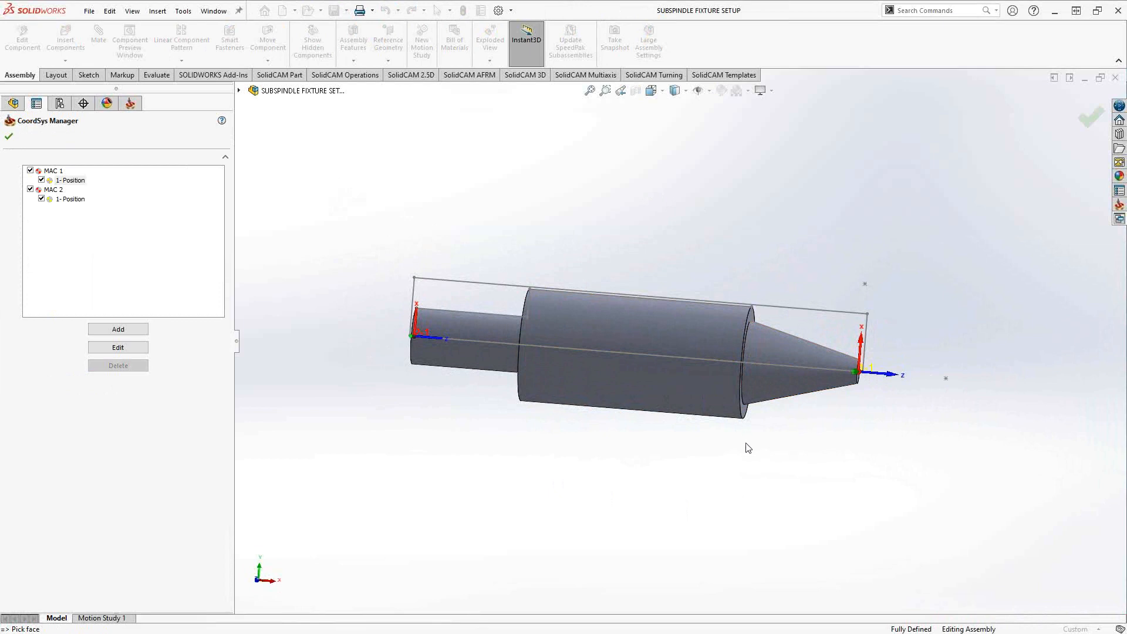
{"action": "scroll", "coordinate": [745, 448], "scroll_direction": "up", "scroll_amount": 3}
{"action": "mouse_move", "coordinate": [734, 435]}
{"action": "middle_mouse_down"}
{"action": "mouse_move", "coordinate": [736, 396]}
{"action": "mouse_move", "coordinate": [768, 413]}
{"action": "mouse_move", "coordinate": [737, 446]}
{"action": "middle_mouse_up"}
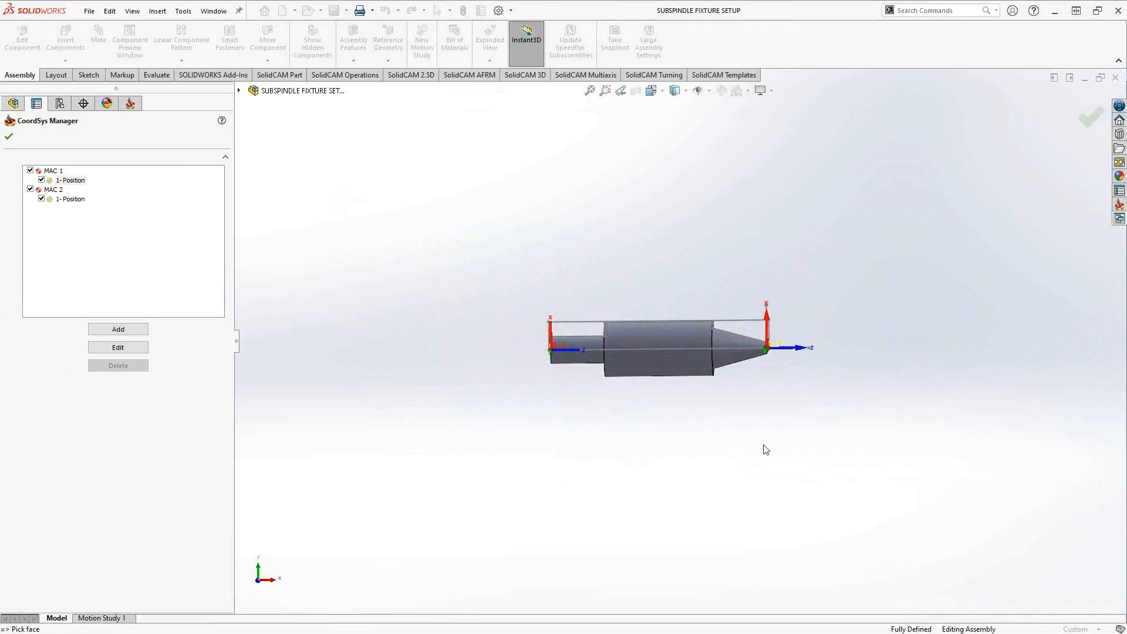
{"action": "middle_click_drag", "start_coordinate": [656, 410], "coordinate": [848, 404], "text": "ctrl"}
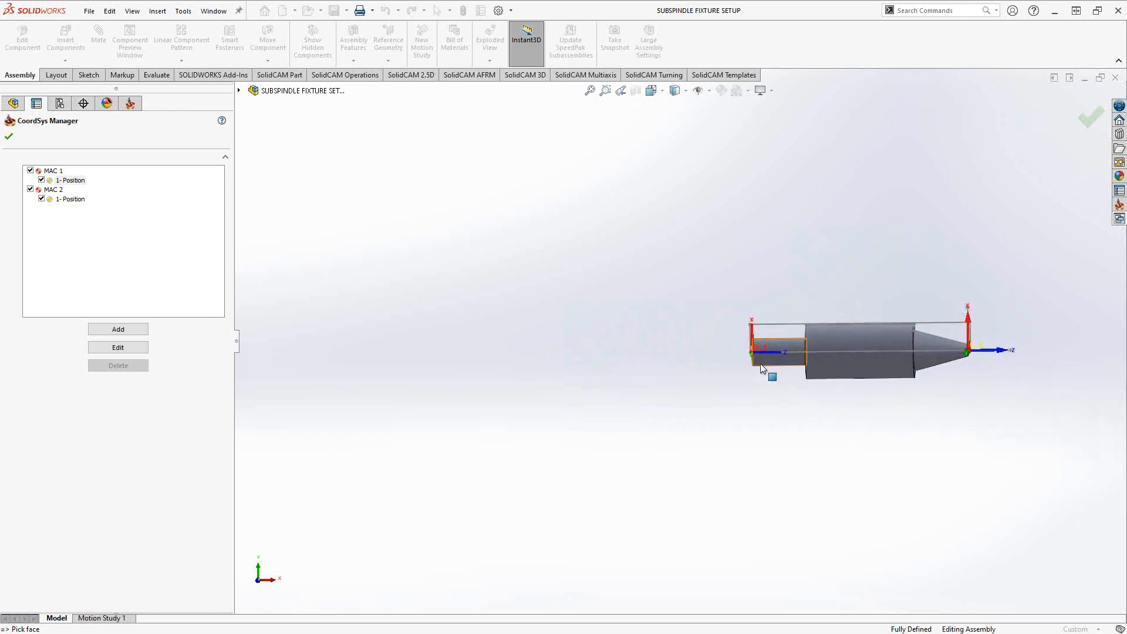
{"action": "middle_click_drag", "start_coordinate": [790, 364], "coordinate": [801, 369]}
{"action": "scroll", "coordinate": [802, 368], "scroll_direction": "down", "scroll_amount": 5}
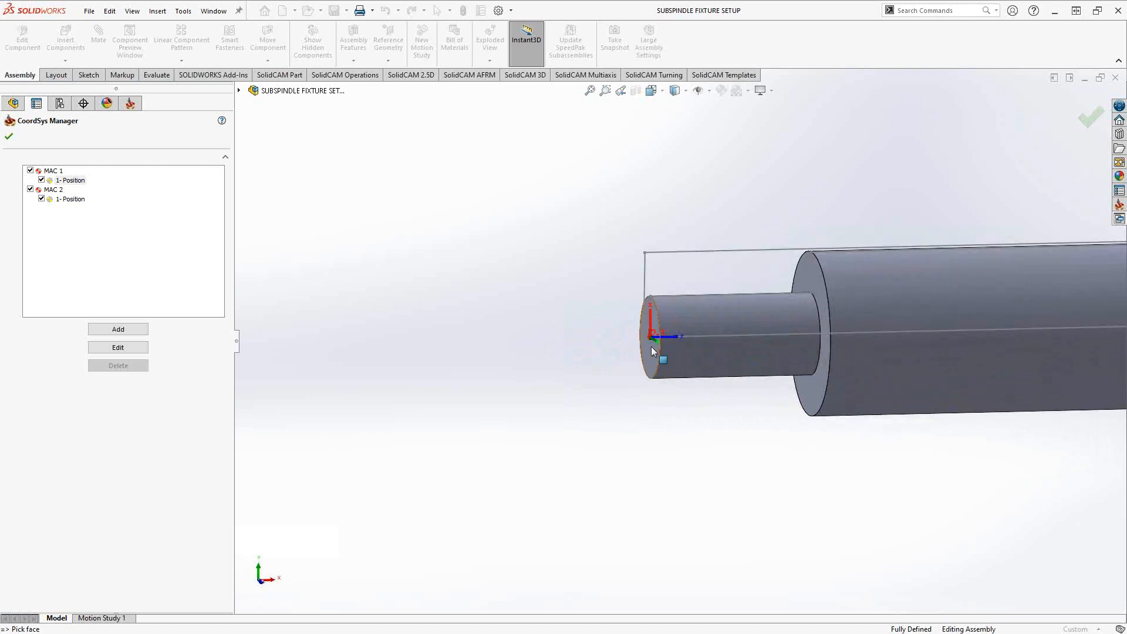
{"action": "scroll", "coordinate": [863, 453], "scroll_direction": "up", "scroll_amount": 4}
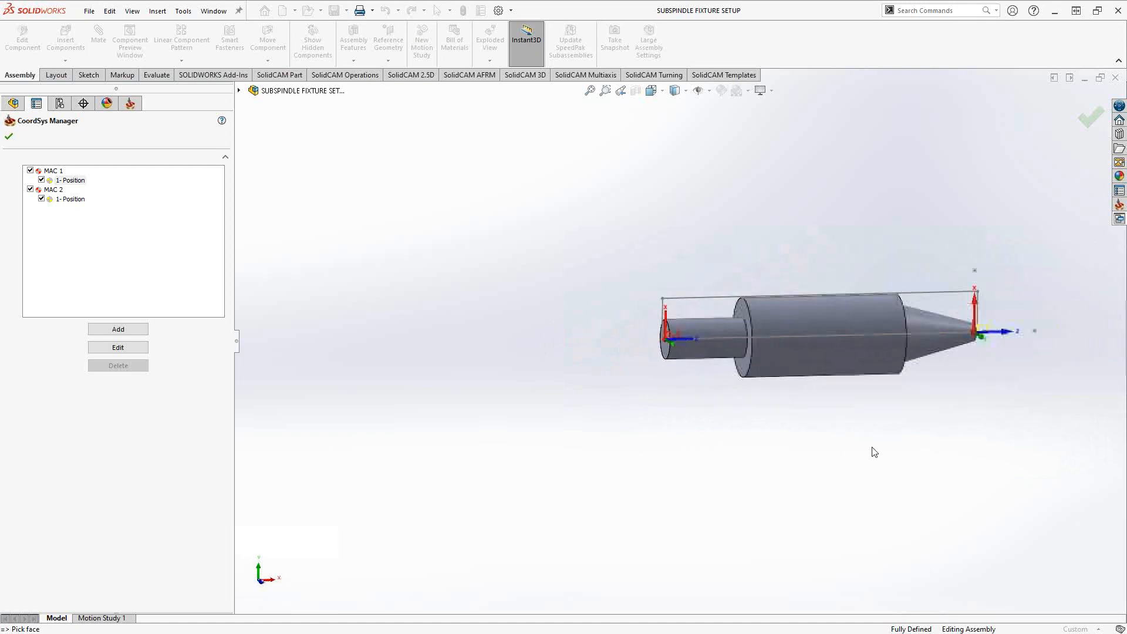
{"action": "middle_click_drag", "start_coordinate": [860, 385], "coordinate": [827, 415]}
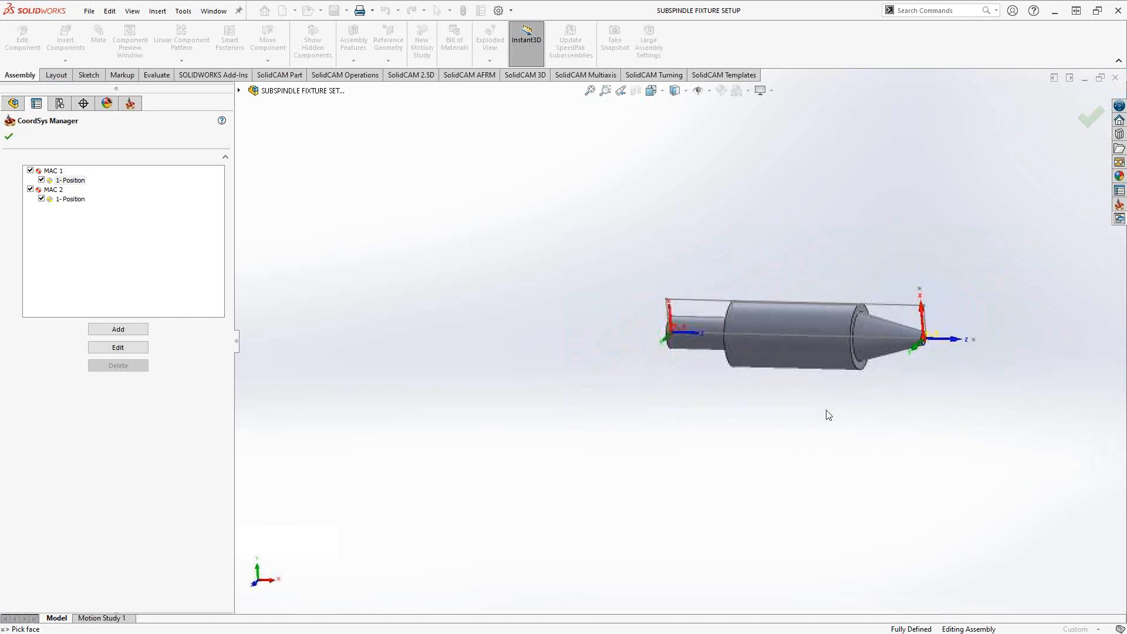
{"action": "left_click", "coordinate": [9, 136]}
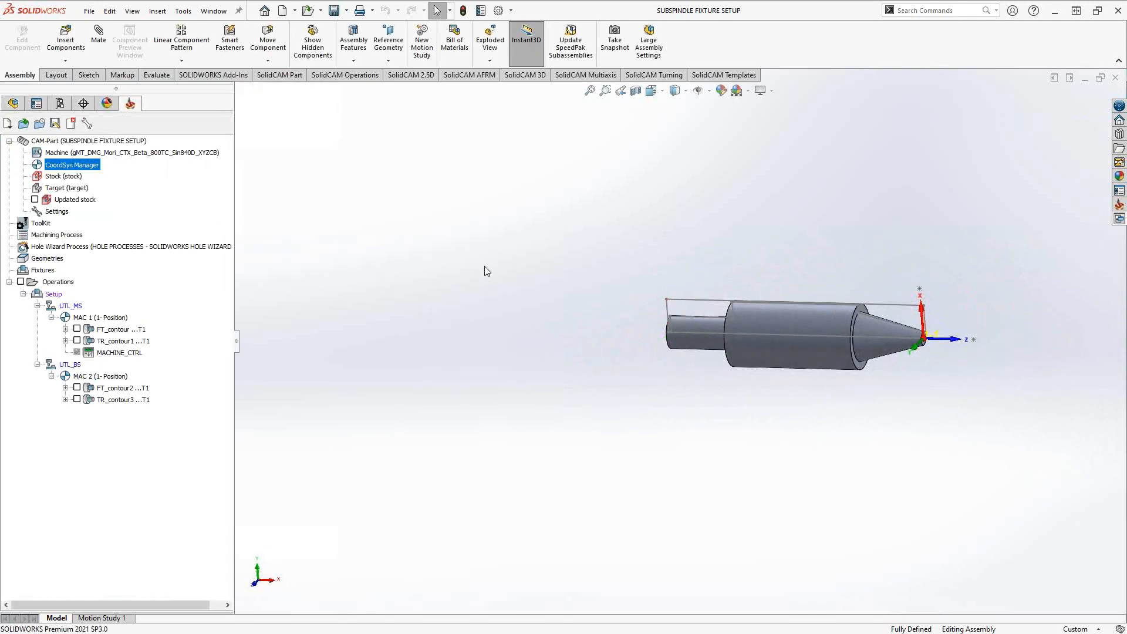
- Add a new machine setup at the start of the operations tree
{"action": "right_click", "coordinate": [62, 283]}
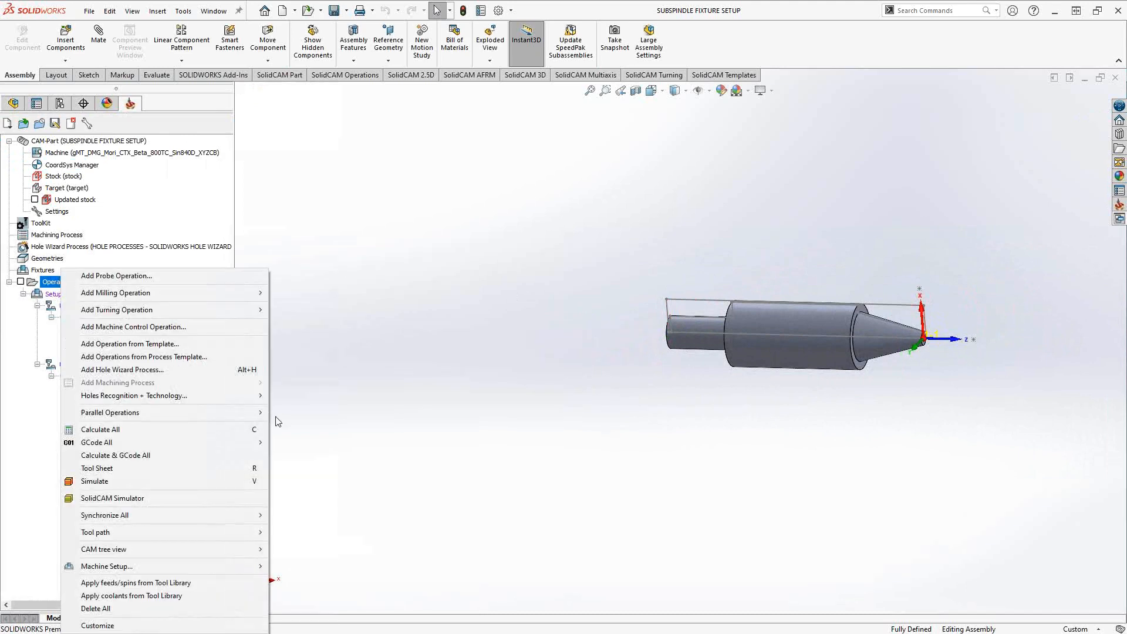
{"action": "mouse_move", "coordinate": [208, 566]}
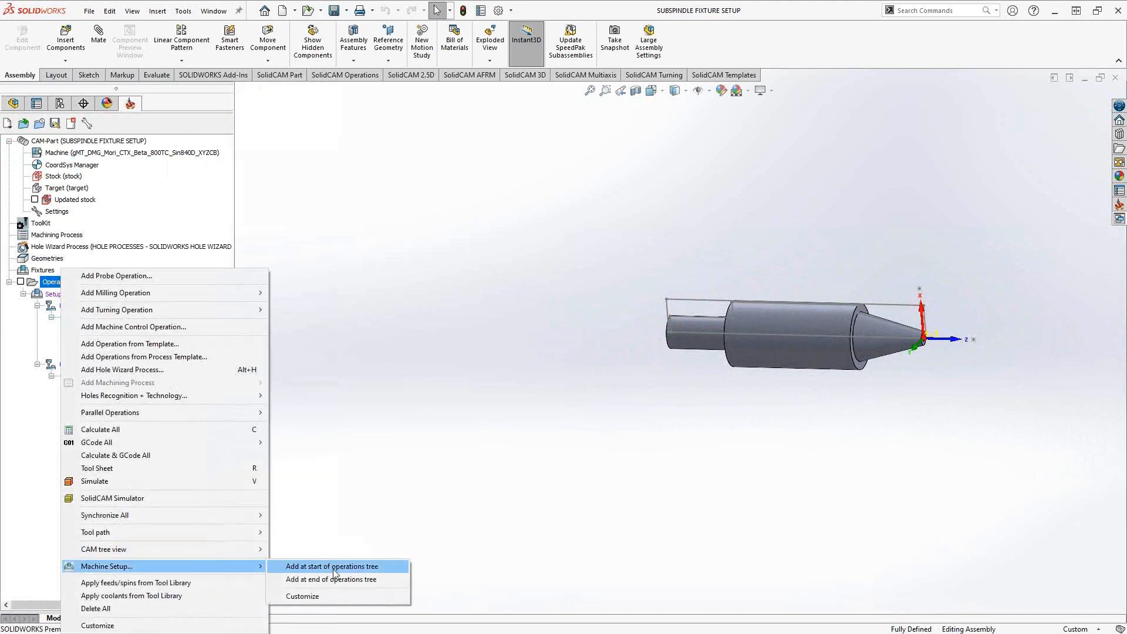
{"action": "left_click", "coordinate": [332, 566]}
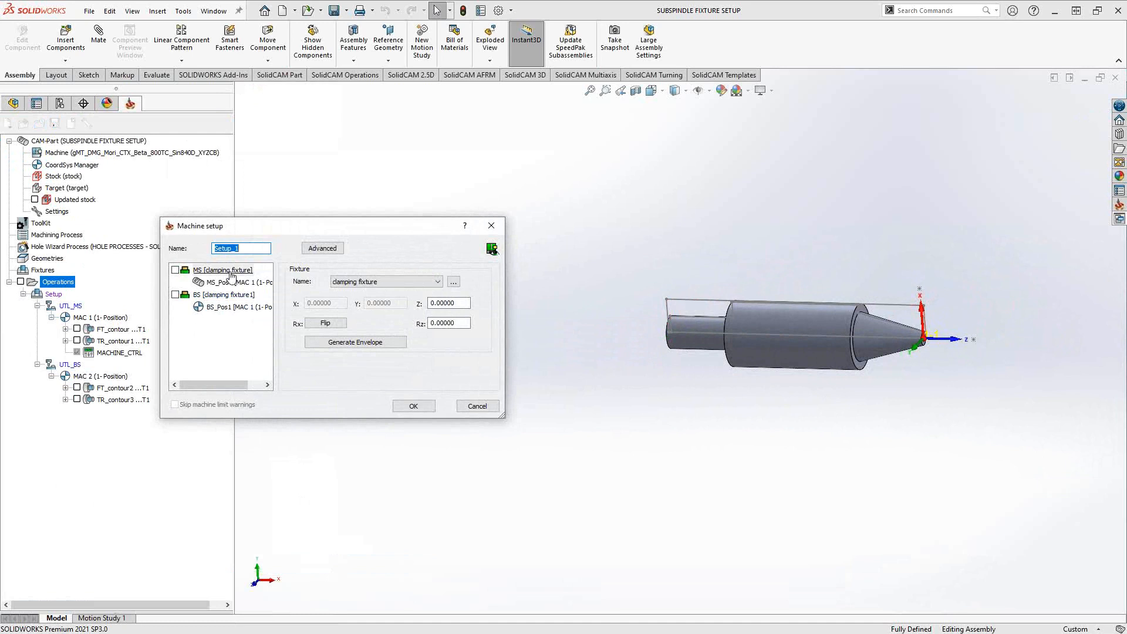
- Check the main spindle fixture and home assignments, and set the home of BS_Pos1 to MAC 2 (1- Position)
{"action": "left_click", "coordinate": [226, 271]}
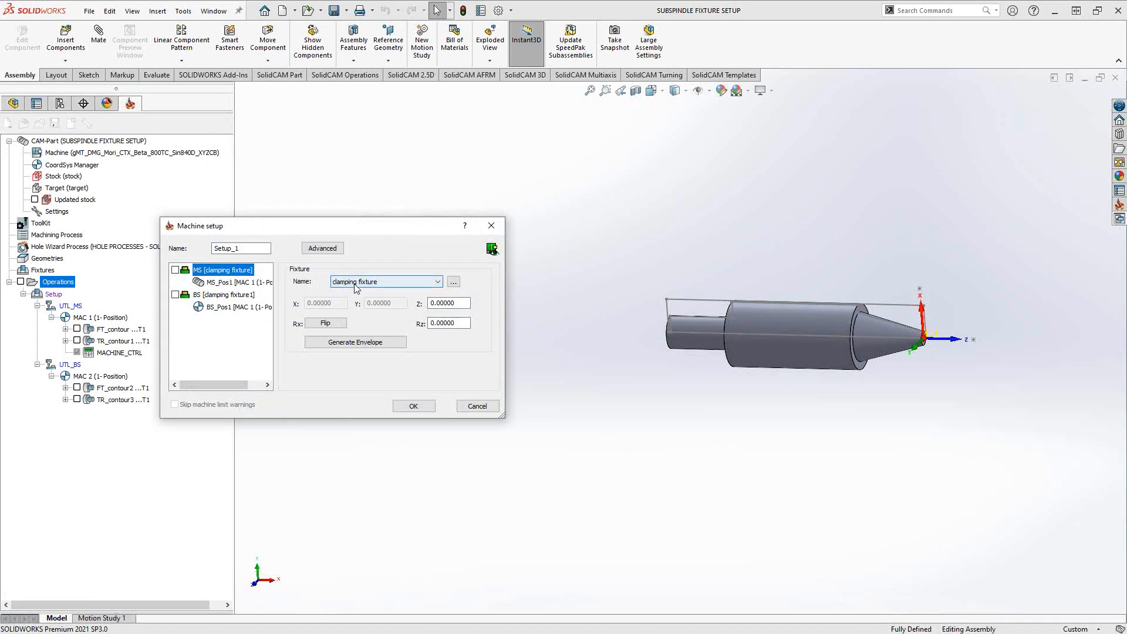
{"action": "left_click", "coordinate": [233, 284]}
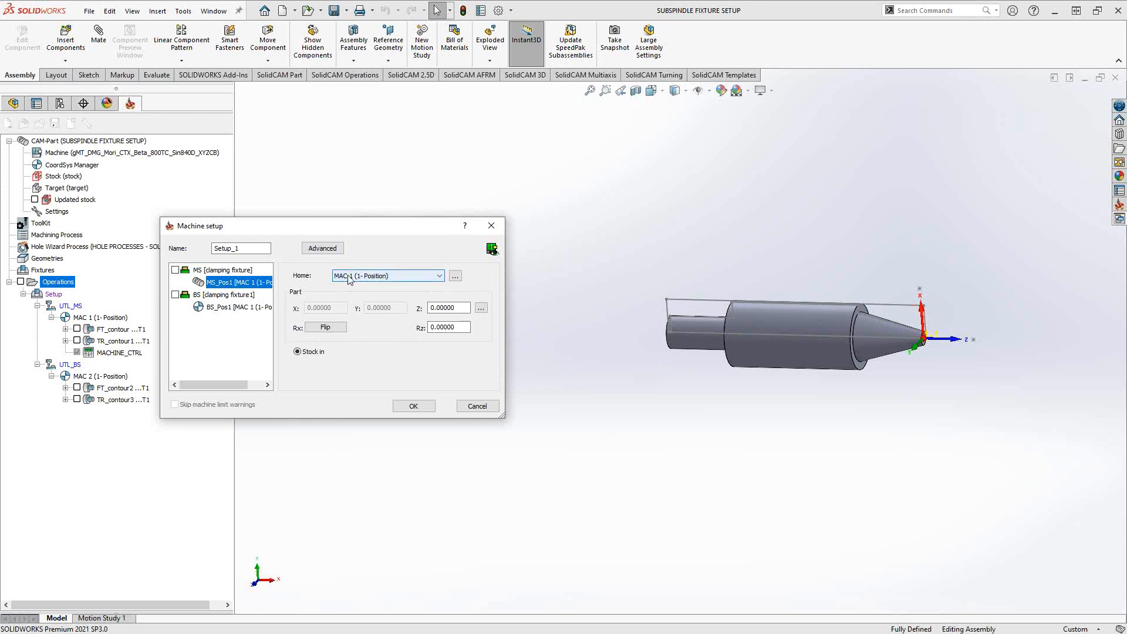
{"action": "left_click", "coordinate": [214, 297]}
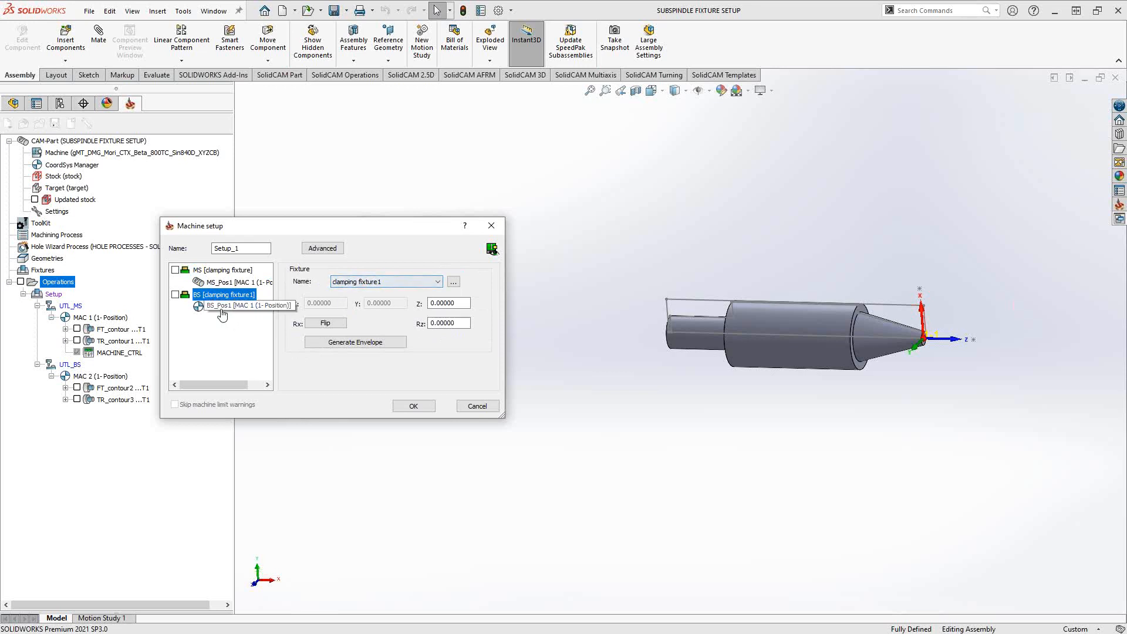
{"action": "left_click", "coordinate": [222, 308]}
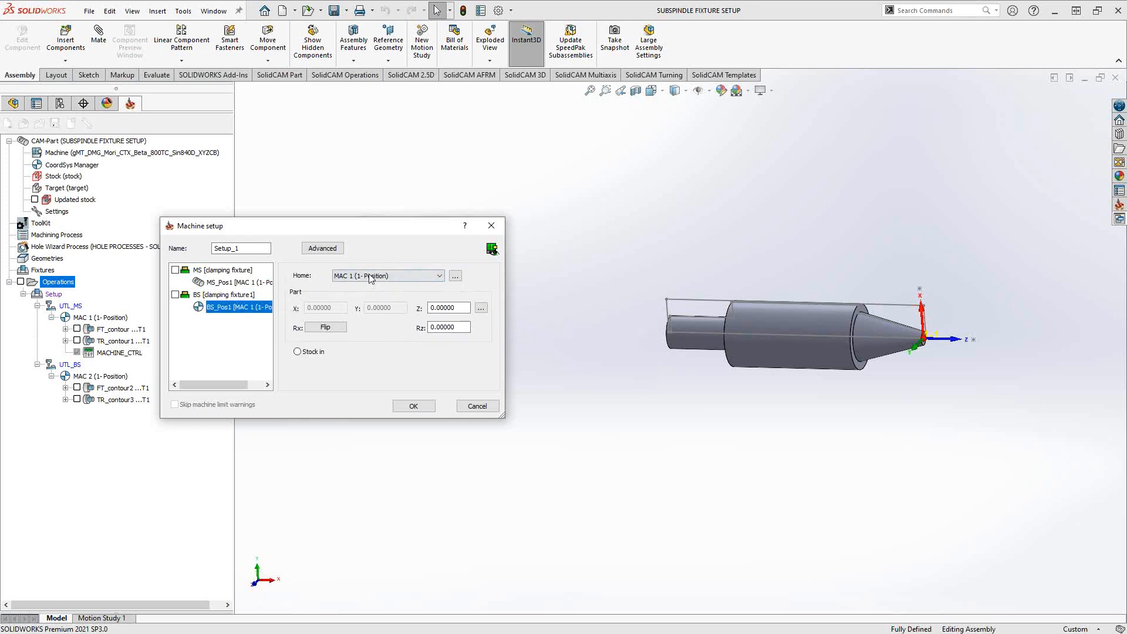
{"action": "left_click", "coordinate": [370, 276]}
{"action": "left_click", "coordinate": [358, 294]}
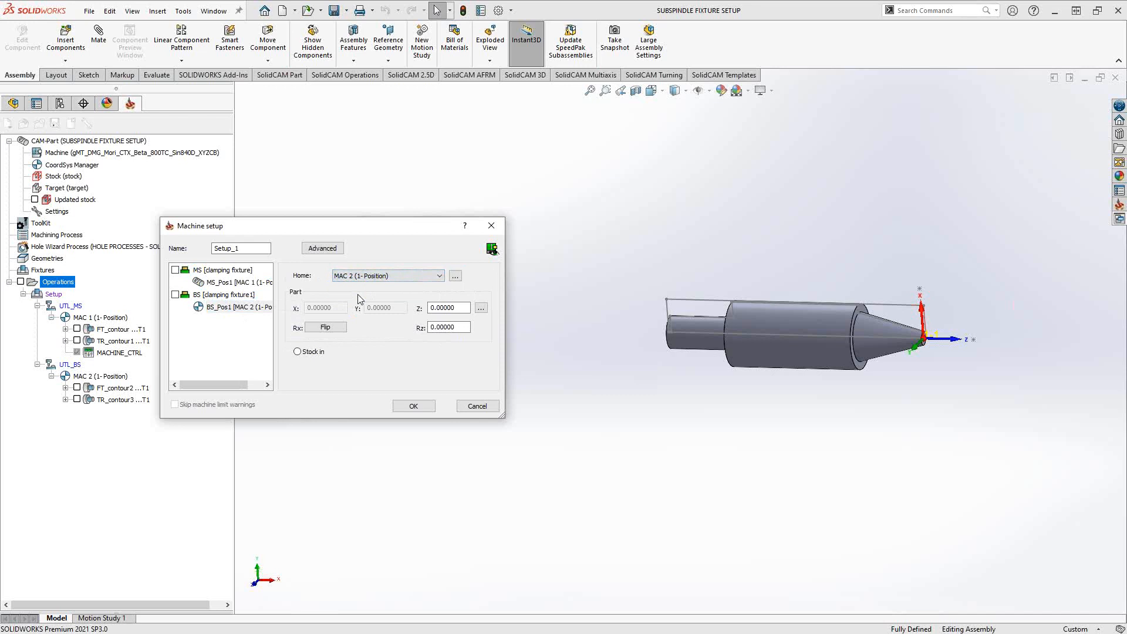
- Open the machine preview and examine how the main spindle chuck, jaws and part are positioned relative to MS_Station_1
{"action": "left_click", "coordinate": [491, 249]}
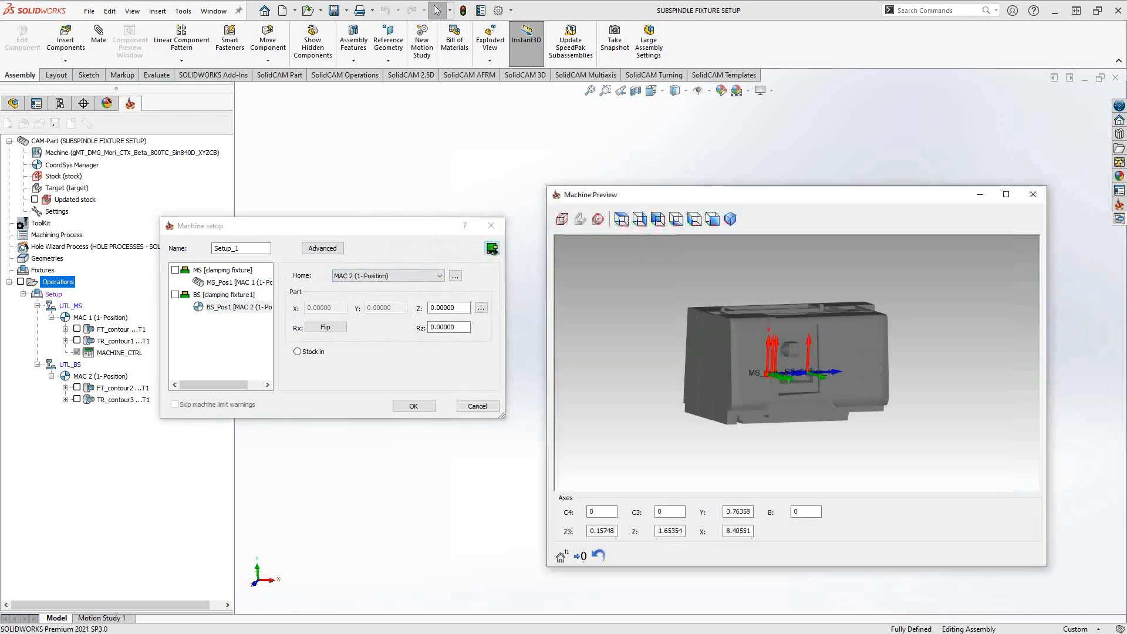
{"action": "left_click_drag", "start_coordinate": [801, 374], "coordinate": [756, 381]}
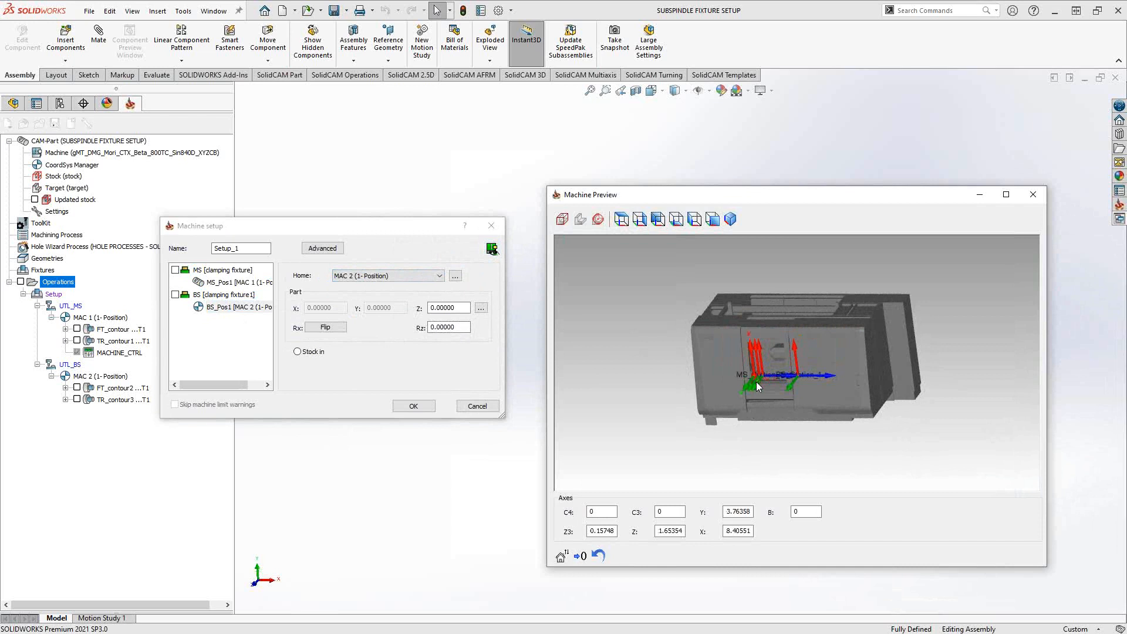
{"action": "scroll", "coordinate": [769, 379], "scroll_direction": "up", "scroll_amount": 2}
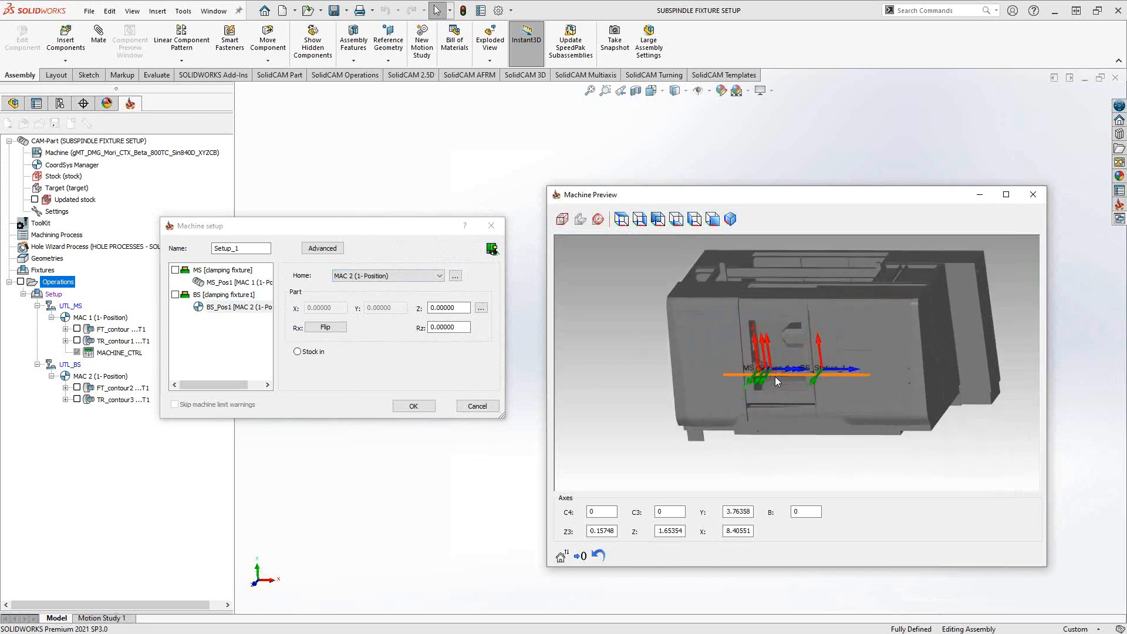
{"action": "scroll", "coordinate": [775, 378], "scroll_direction": "up", "scroll_amount": 5}
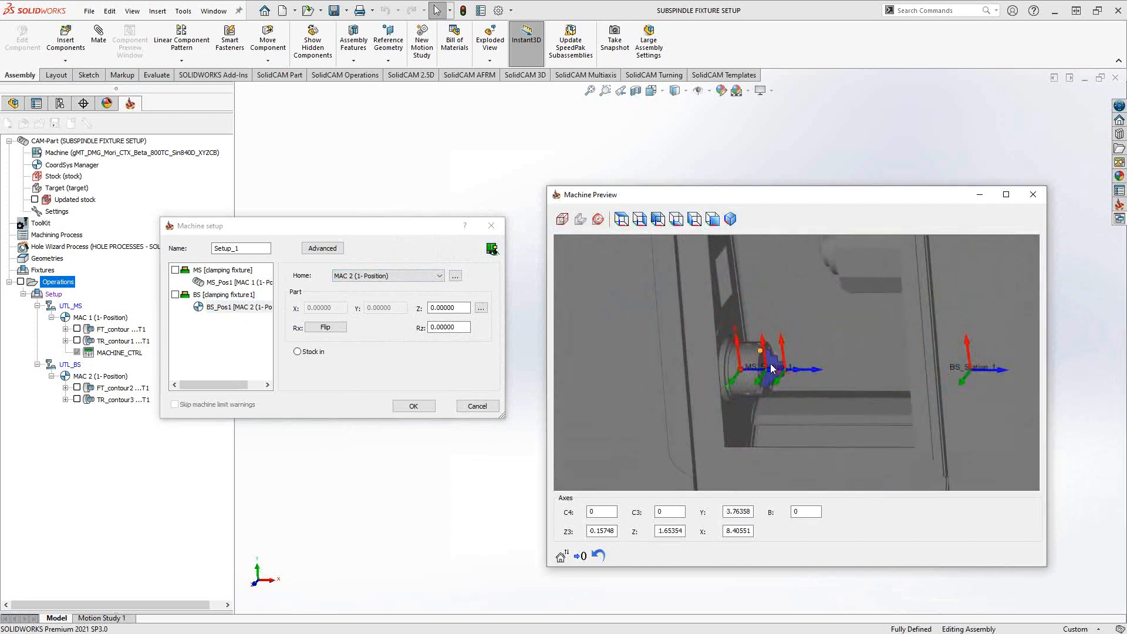
{"action": "scroll", "coordinate": [775, 368], "scroll_direction": "up", "scroll_amount": 6}
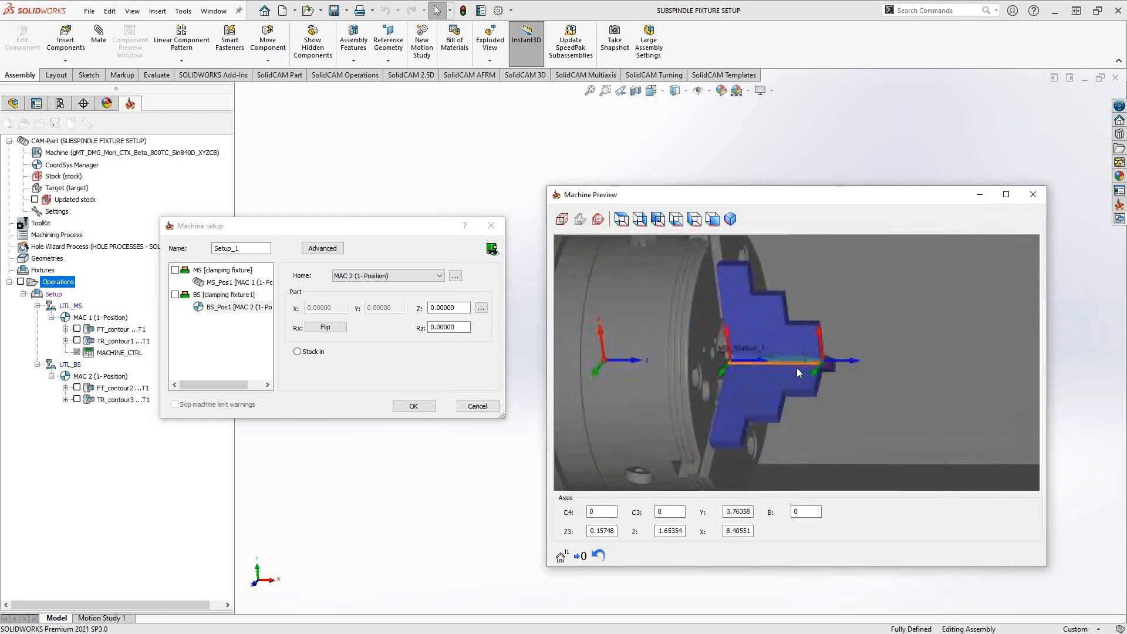
{"action": "scroll", "coordinate": [798, 369], "scroll_direction": "up", "scroll_amount": 4}
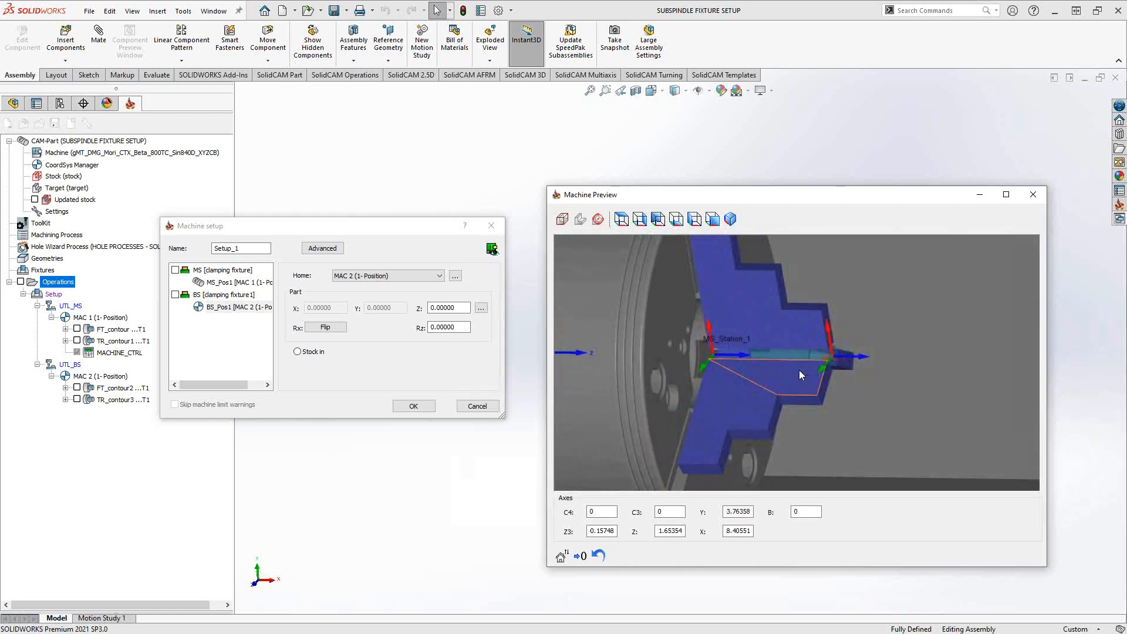
{"action": "scroll", "coordinate": [776, 372], "scroll_direction": "down", "scroll_amount": 10}
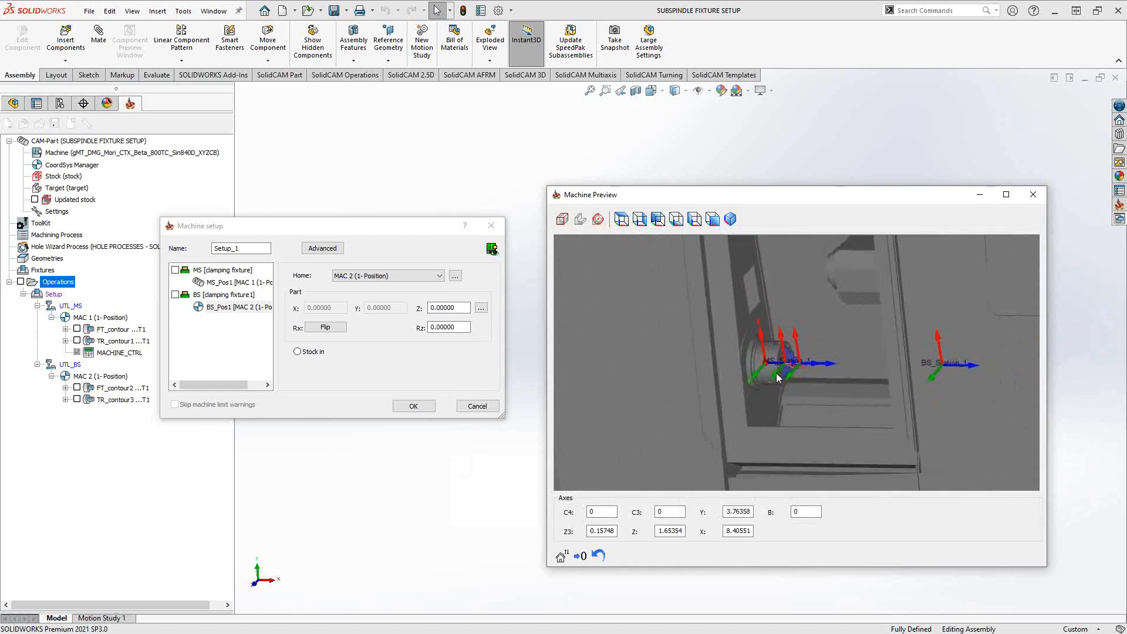
{"action": "scroll", "coordinate": [777, 376], "scroll_direction": "up", "scroll_amount": 8}
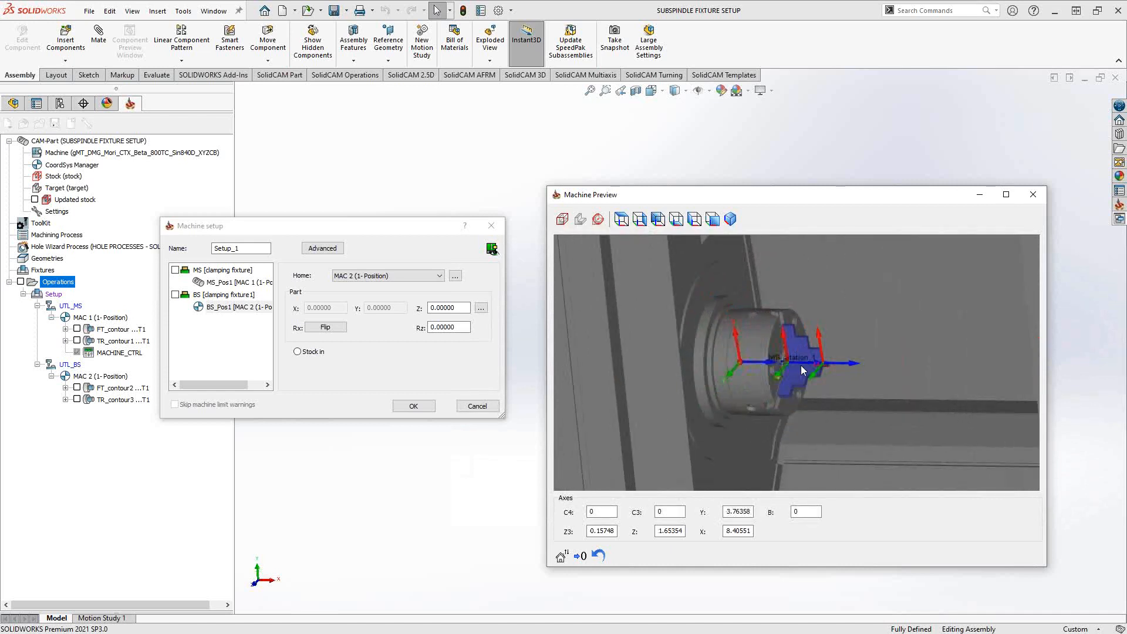
{"action": "scroll", "coordinate": [803, 370], "scroll_direction": "up", "scroll_amount": 3}
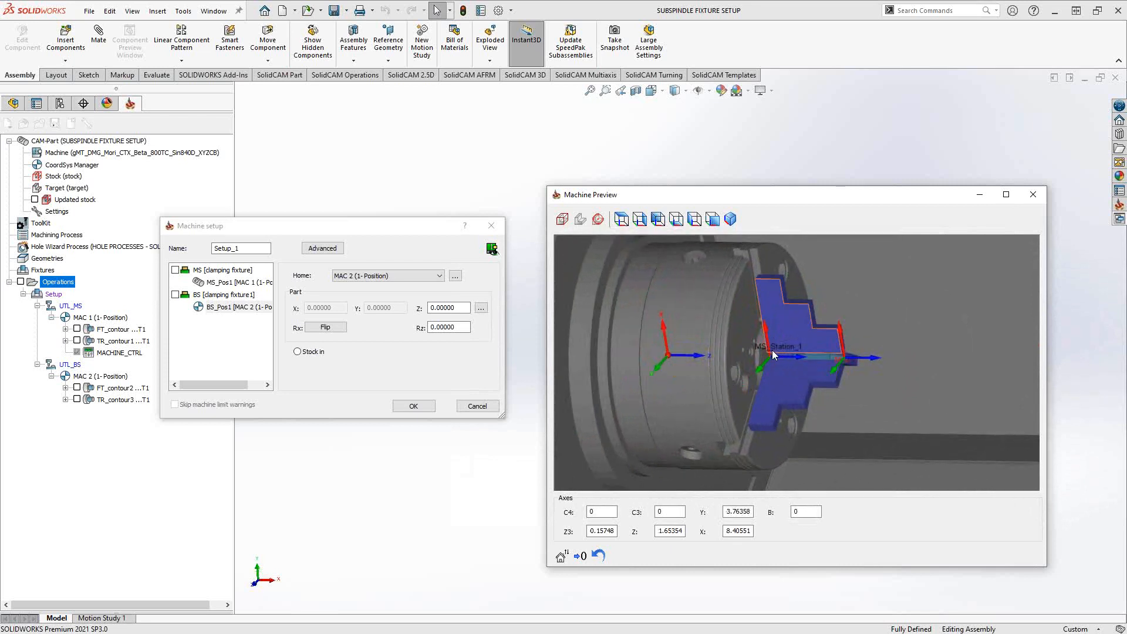
{"action": "mouse_move", "coordinate": [775, 370]}
{"action": "middle_mouse_down"}
{"action": "mouse_move", "coordinate": [767, 351]}
{"action": "mouse_move", "coordinate": [795, 354]}
{"action": "mouse_move", "coordinate": [772, 365]}
{"action": "mouse_move", "coordinate": [776, 378]}
{"action": "middle_mouse_up"}
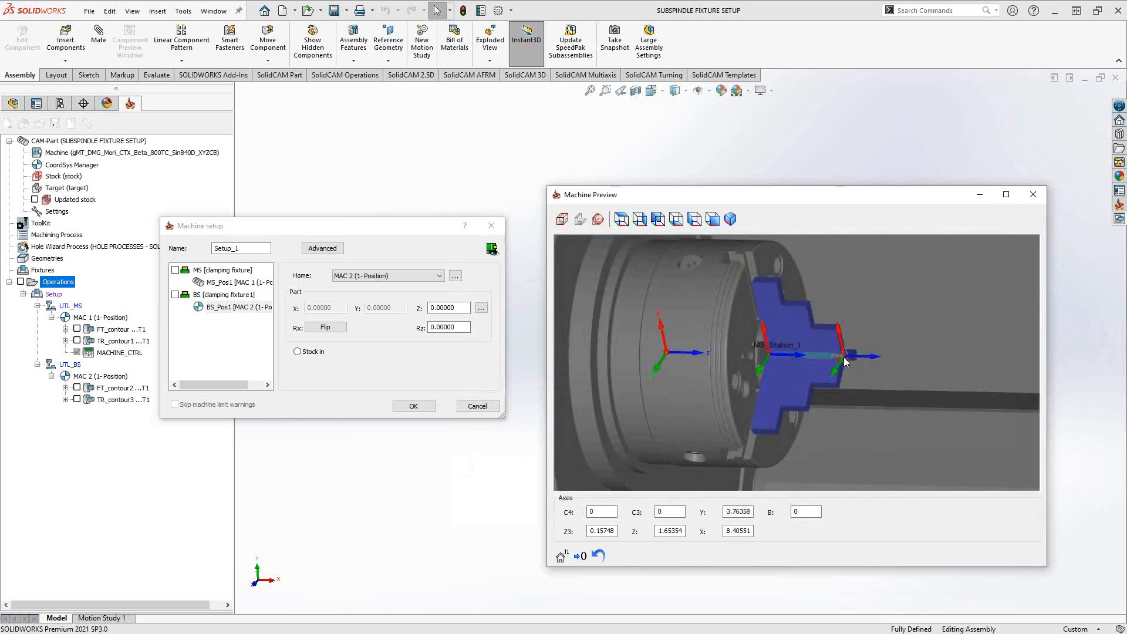
- Inspect the clamping diameter and jaw definition of the main spindle's clamping fixture, leaving it without changes
{"action": "left_click", "coordinate": [237, 270]}
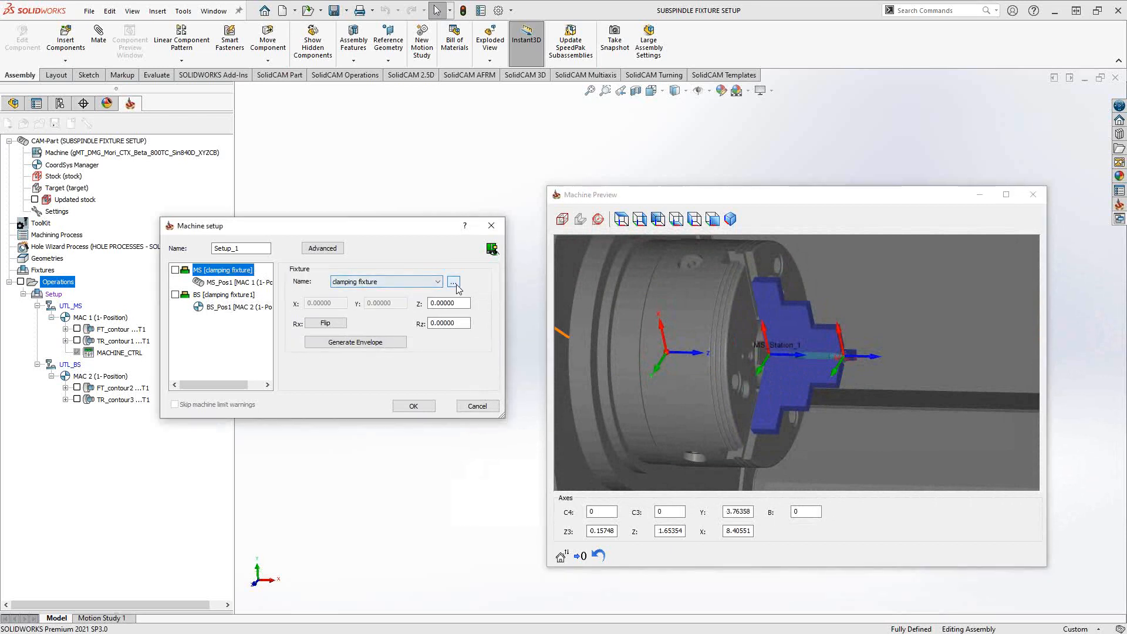
{"action": "left_click", "coordinate": [454, 283]}
{"action": "left_click", "coordinate": [479, 303]}
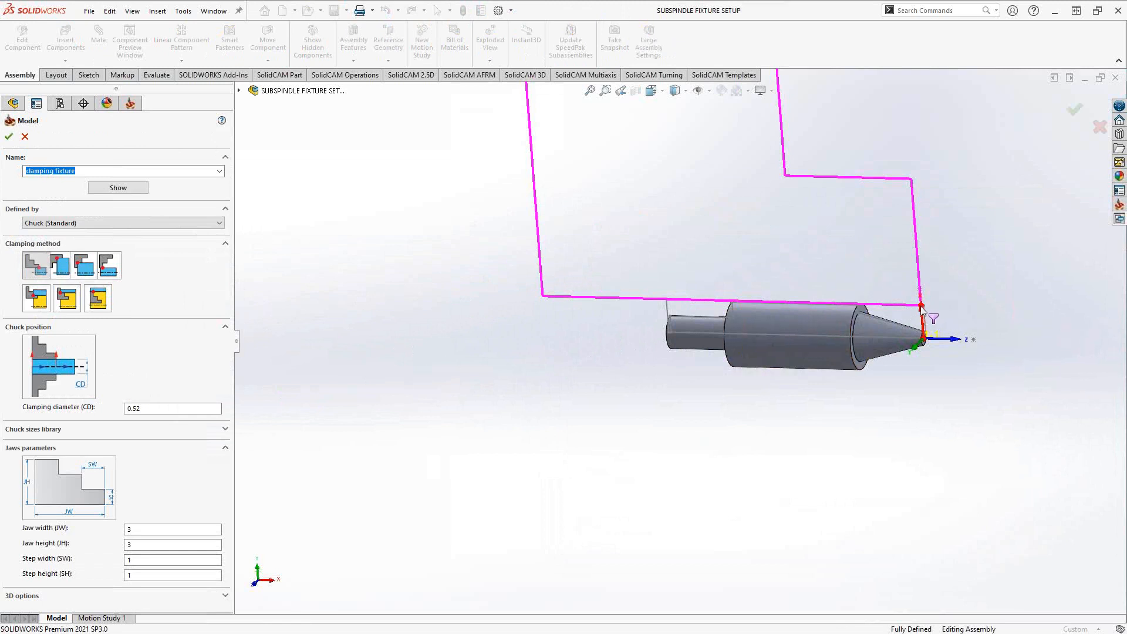
{"action": "left_click", "coordinate": [141, 408]}
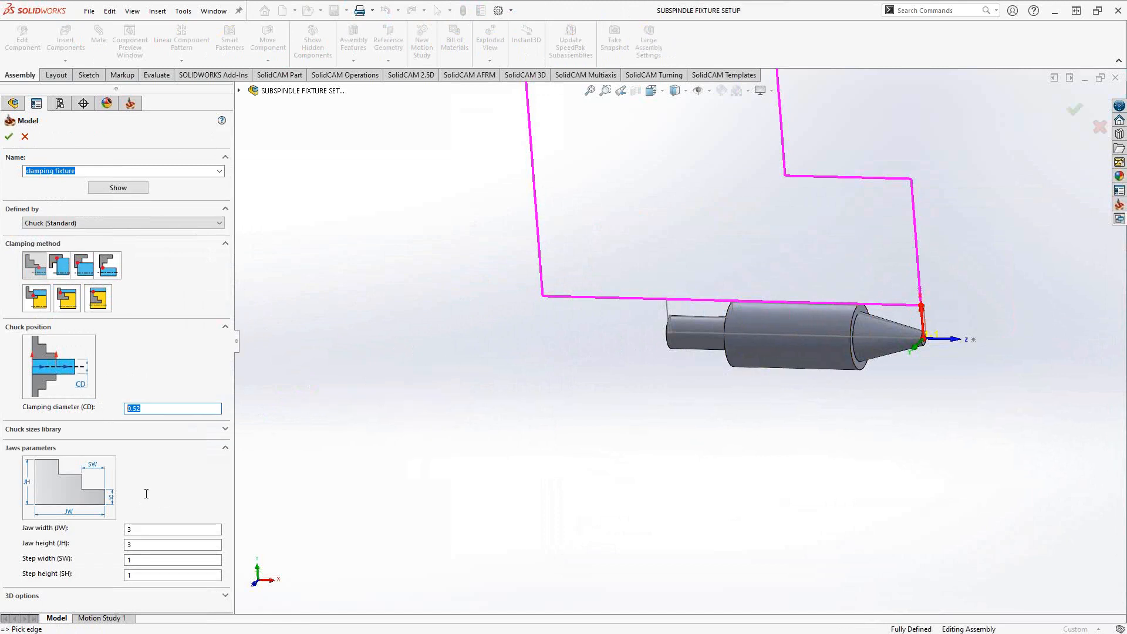
{"action": "left_click", "coordinate": [25, 137]}
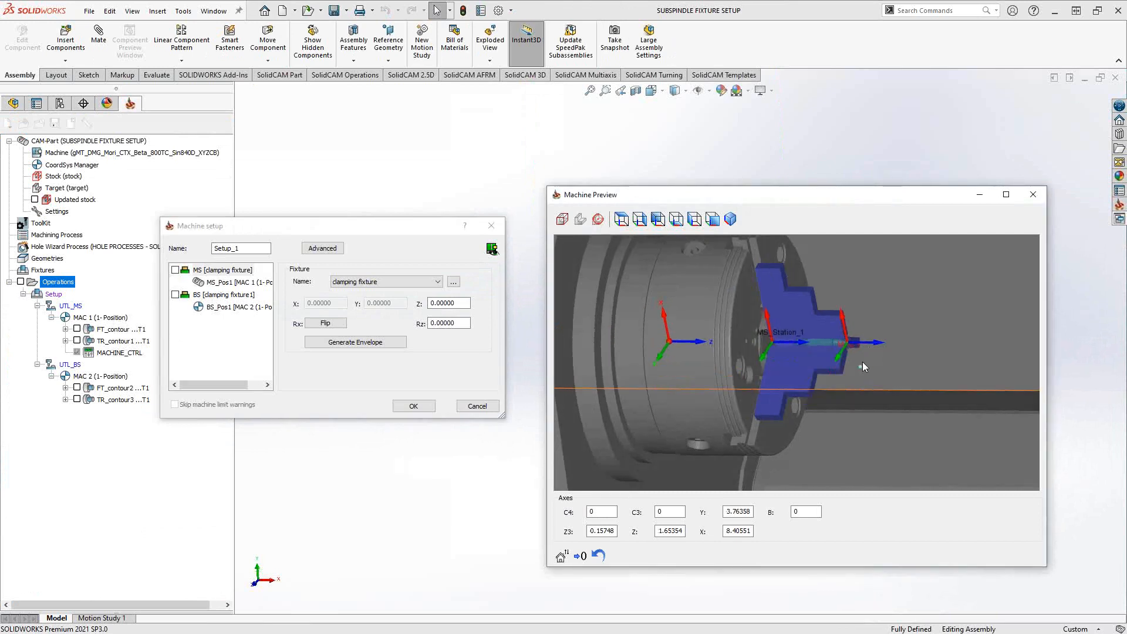
- Try shifting the main spindle's clamping fixture along Z with an offset of 1.57480
{"action": "scroll", "coordinate": [867, 362], "scroll_direction": "up", "scroll_amount": 8}
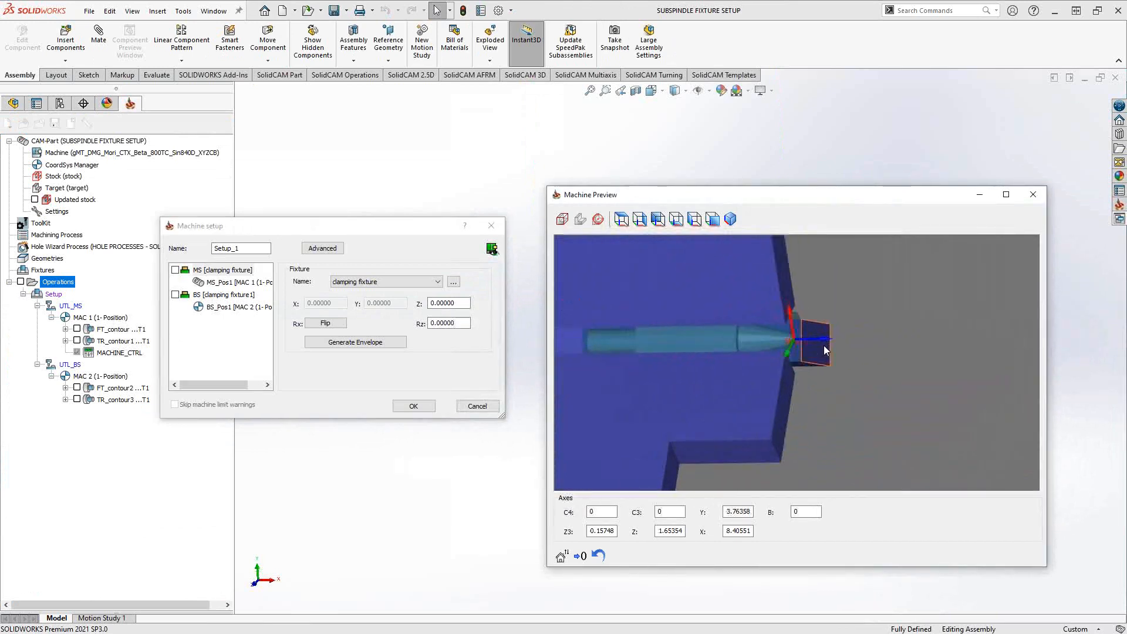
{"action": "scroll", "coordinate": [816, 351], "scroll_direction": "up", "scroll_amount": 3}
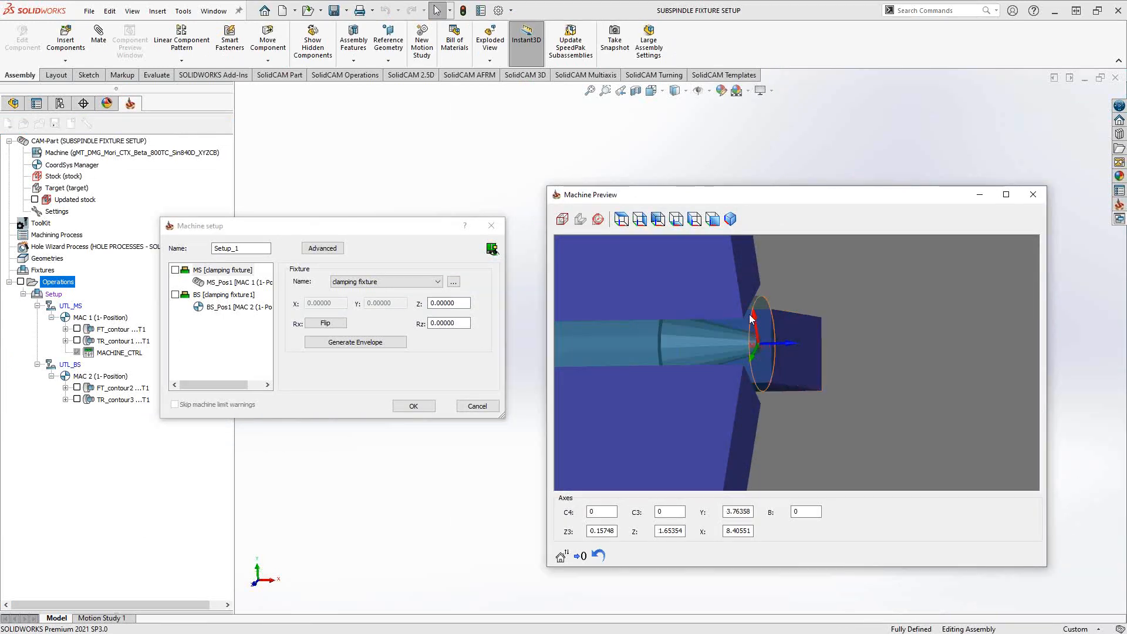
{"action": "scroll", "coordinate": [757, 358], "scroll_direction": "down", "scroll_amount": 5}
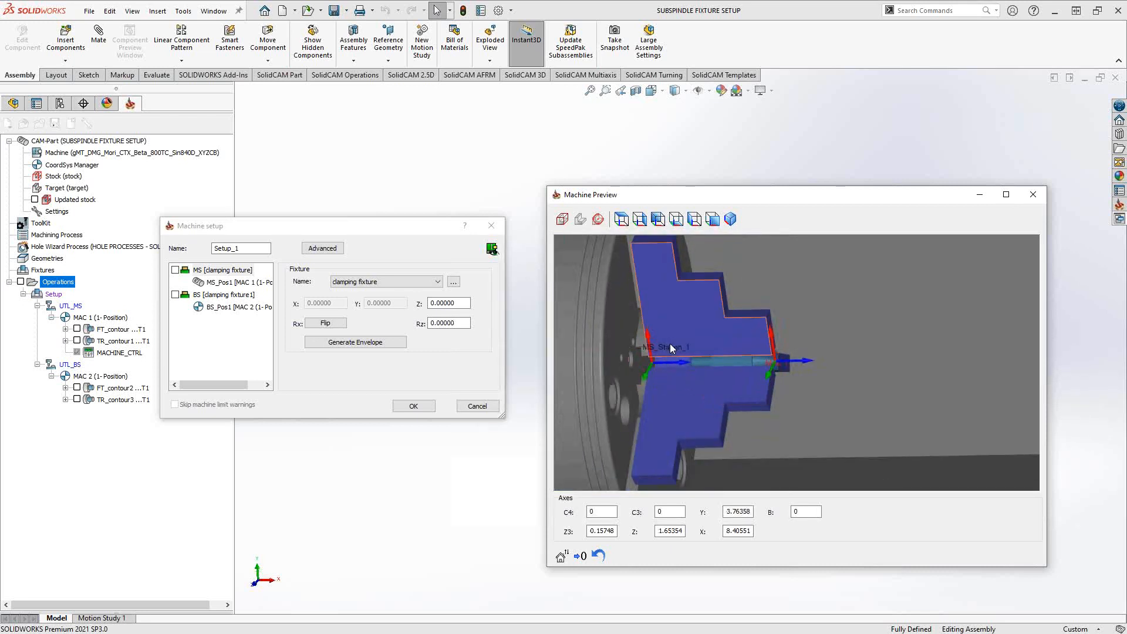
{"action": "left_click", "coordinate": [223, 273]}
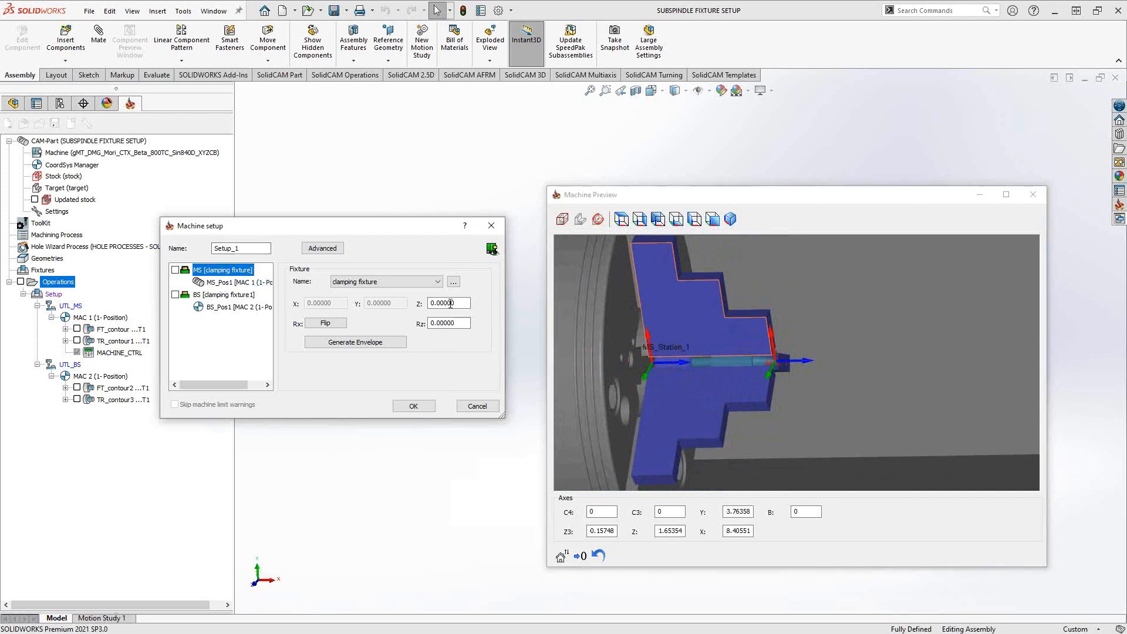
{"action": "double_click", "coordinate": [433, 304]}
{"action": "double_click", "coordinate": [433, 304]}
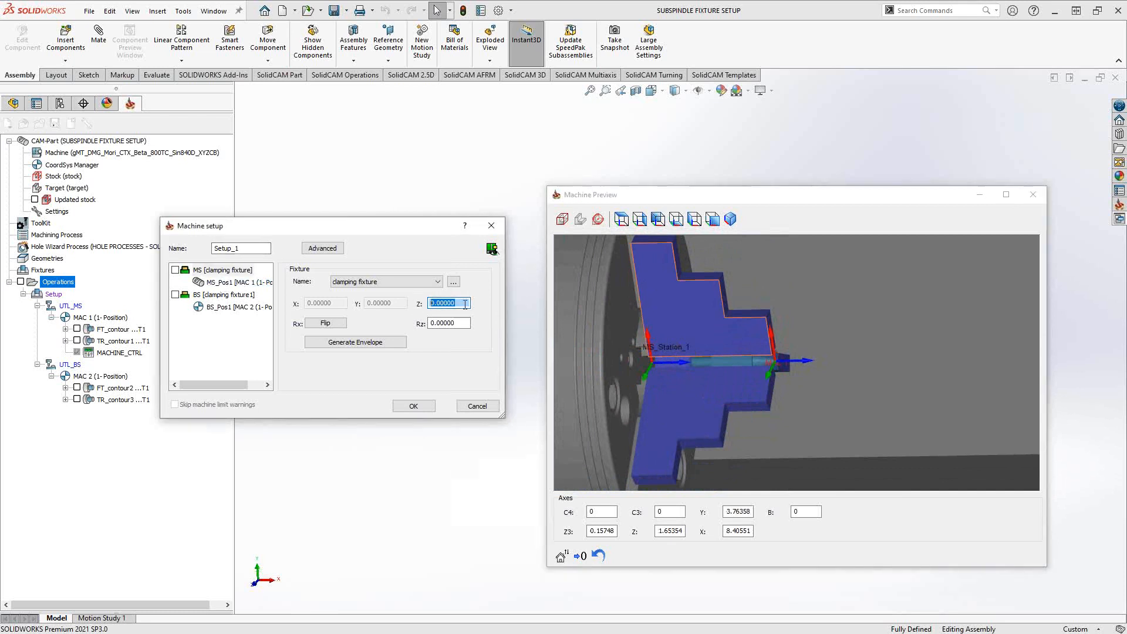
{"action": "scroll", "coordinate": [465, 304], "scroll_direction": "up", "scroll_amount": 20}
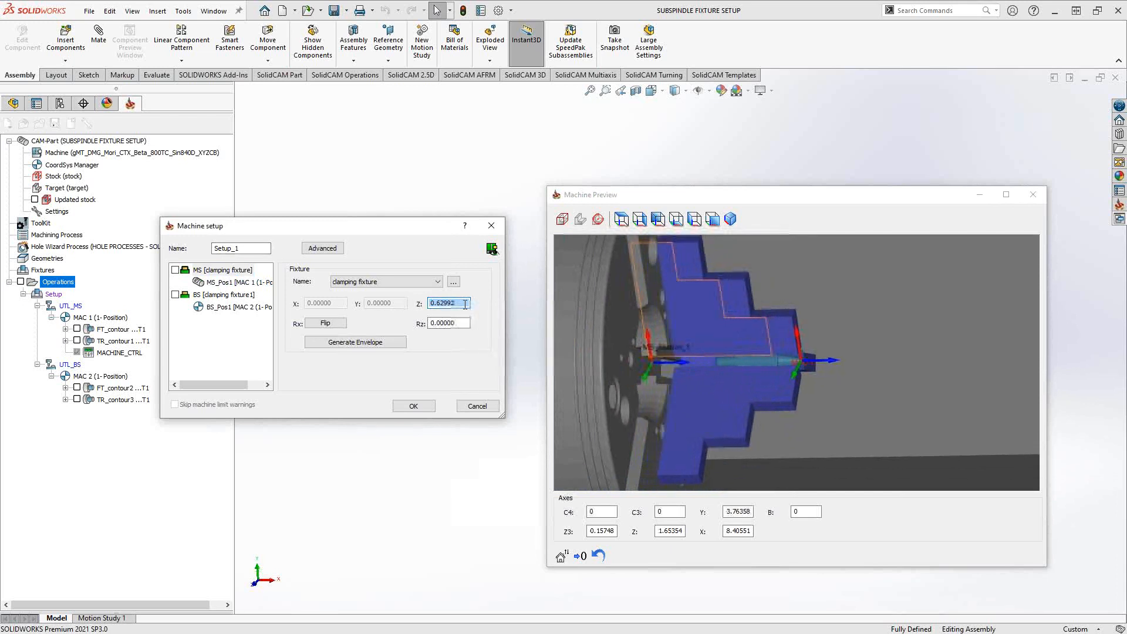
{"action": "scroll", "coordinate": [465, 305], "scroll_direction": "up", "scroll_amount": 18}
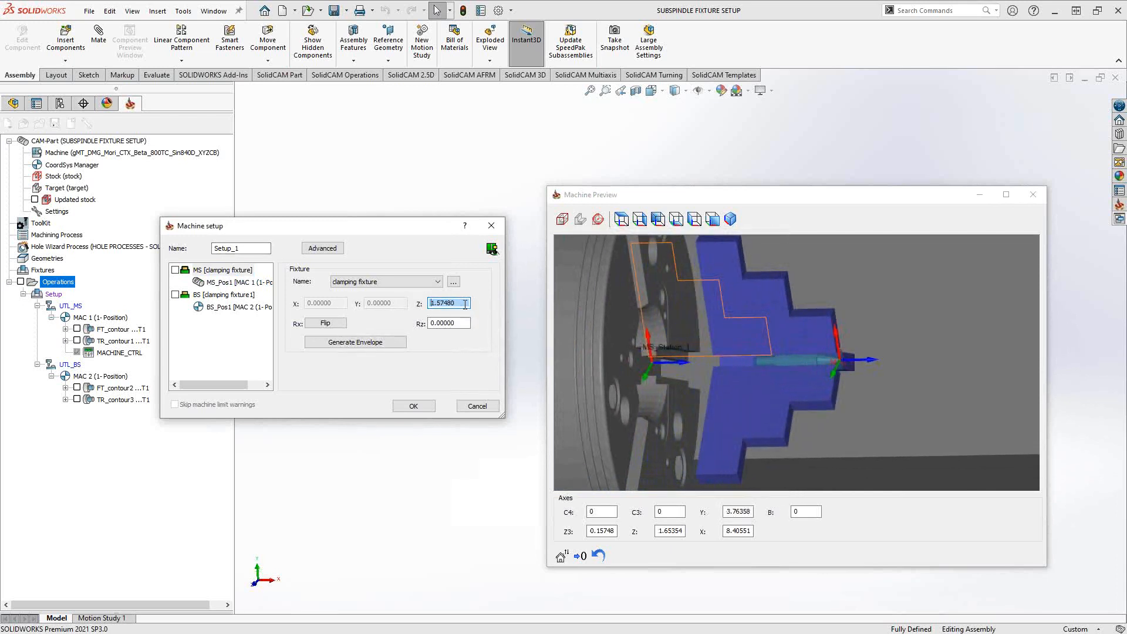
- Try moving the part at MS_Pos1 out of the jaws with a Z offset of 1.29921
{"action": "left_click", "coordinate": [235, 282]}
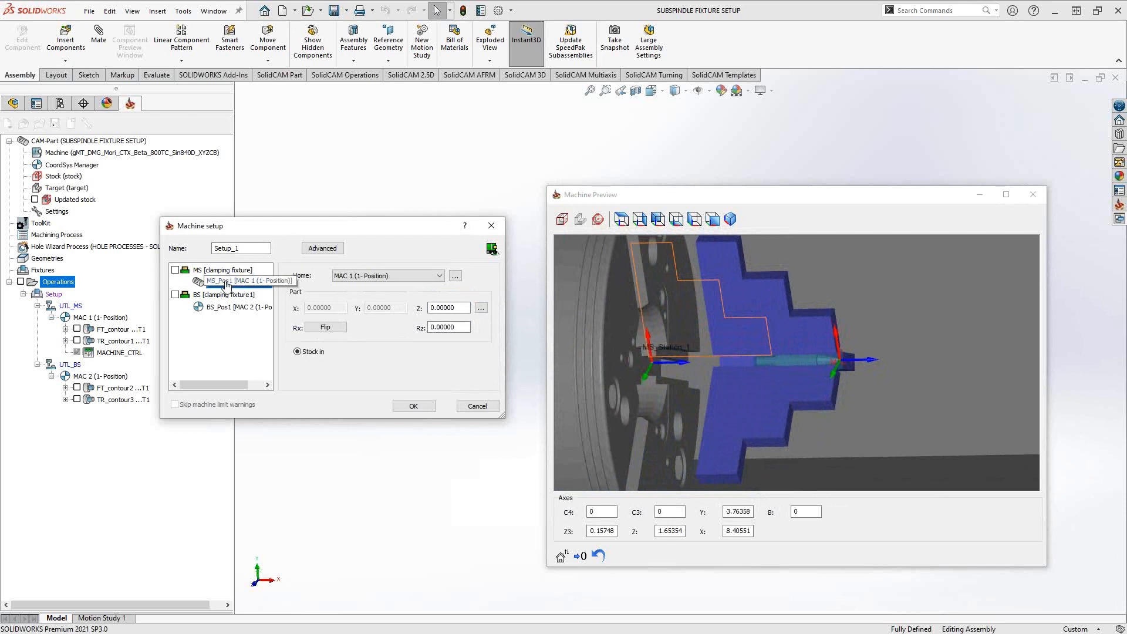
{"action": "left_click_drag", "start_coordinate": [457, 308], "coordinate": [410, 308]}
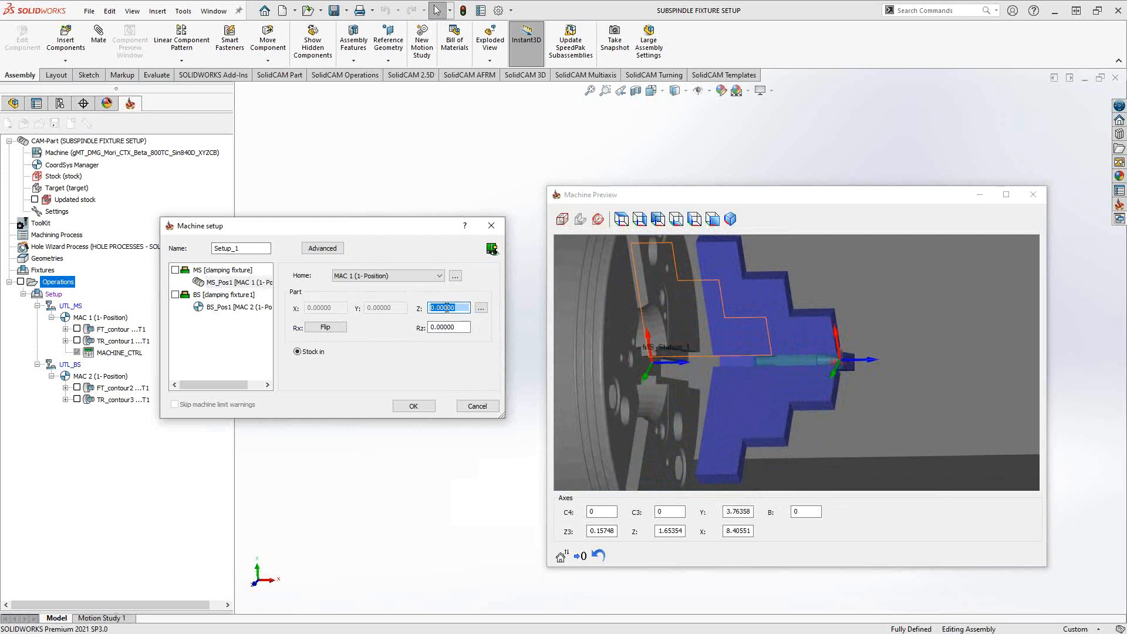
{"action": "scroll", "coordinate": [447, 307], "scroll_direction": "up", "scroll_amount": 20}
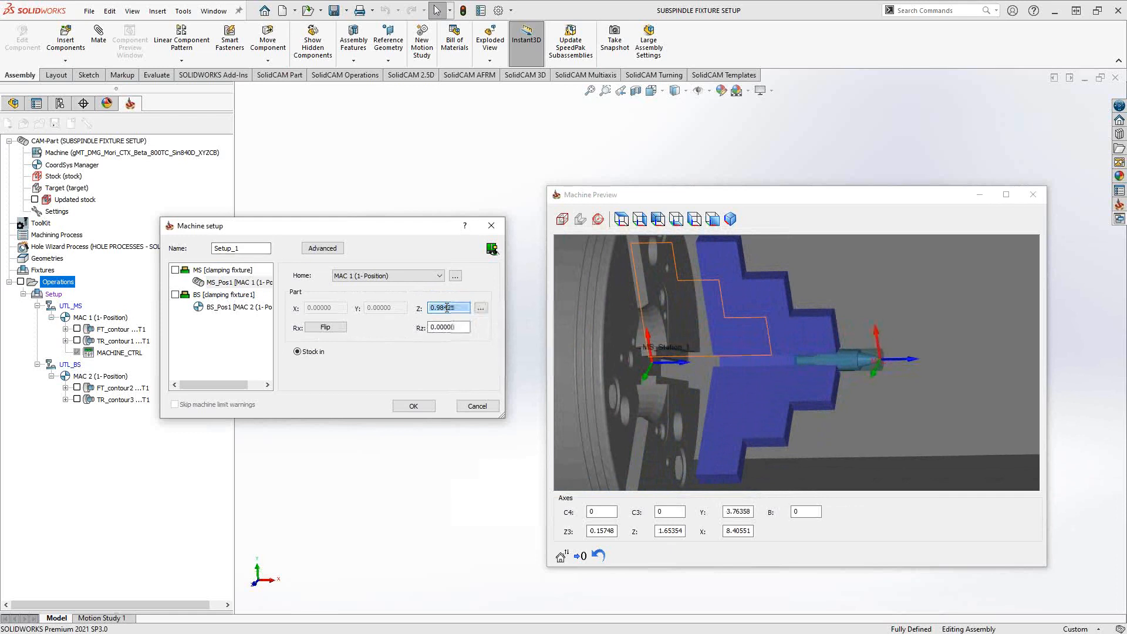
{"action": "scroll", "coordinate": [447, 307], "scroll_direction": "up", "scroll_amount": 8}
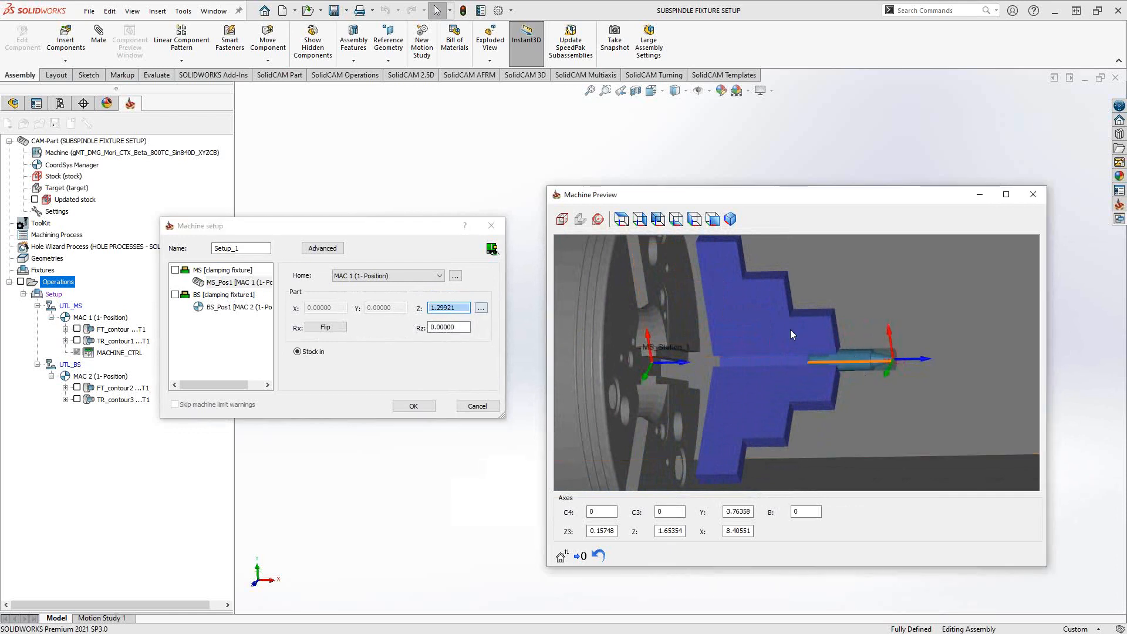
- Reset the Z offsets of the MS_Pos1 part and the main spindle's clamping fixture to 0
{"action": "left_click", "coordinate": [413, 312]}
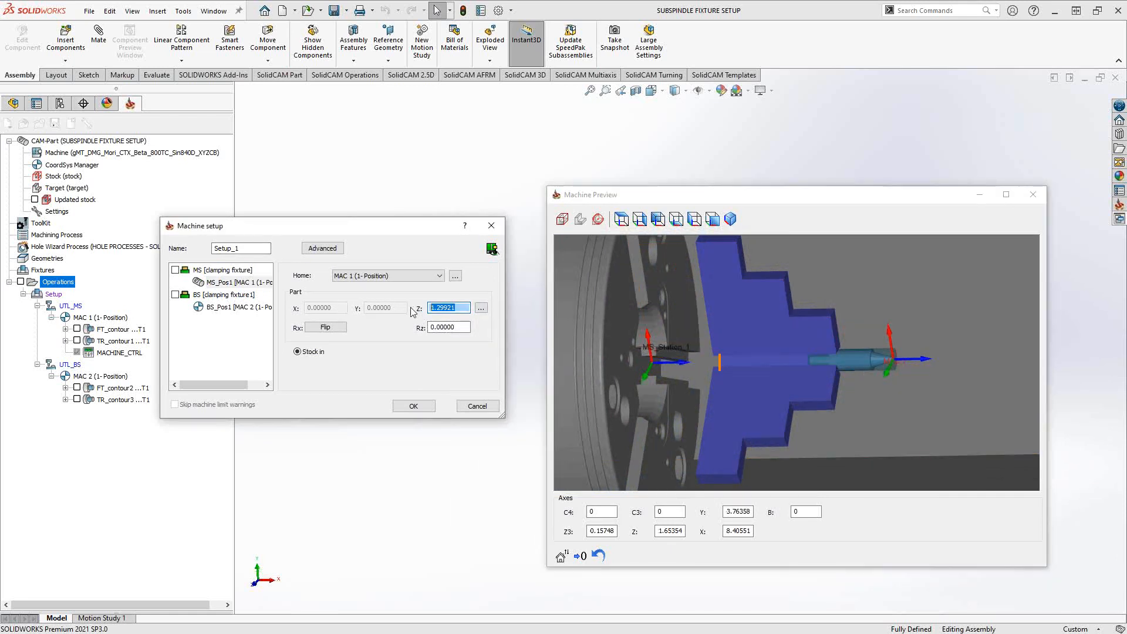
{"action": "type", "text": "0"}
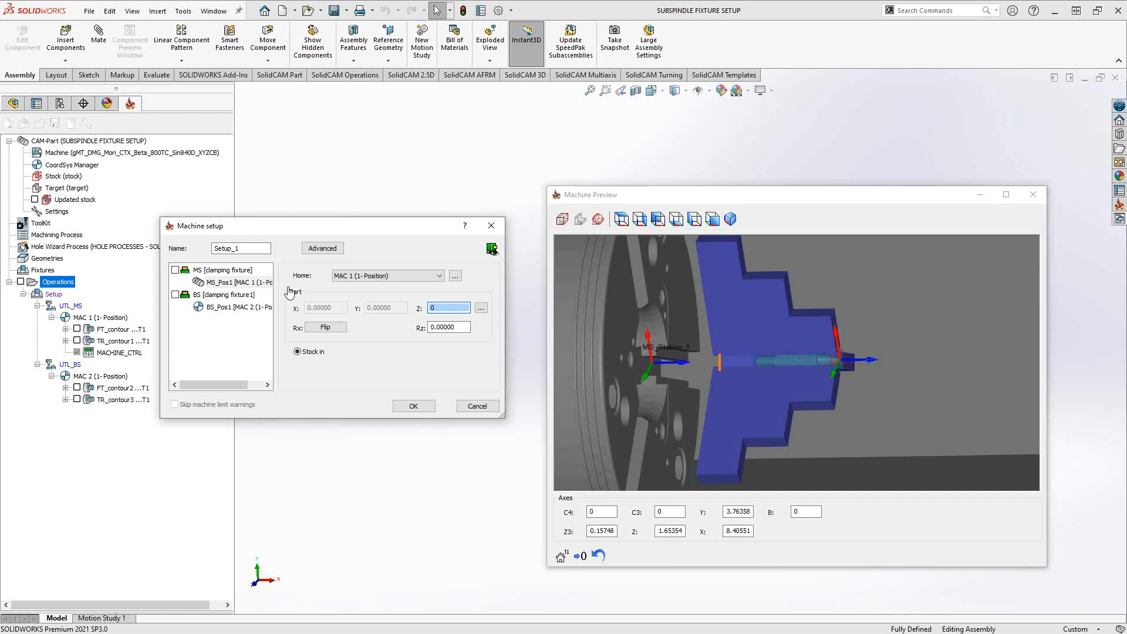
{"action": "left_click", "coordinate": [223, 269]}
{"action": "left_click", "coordinate": [416, 306]}
{"action": "type", "text": "0"}
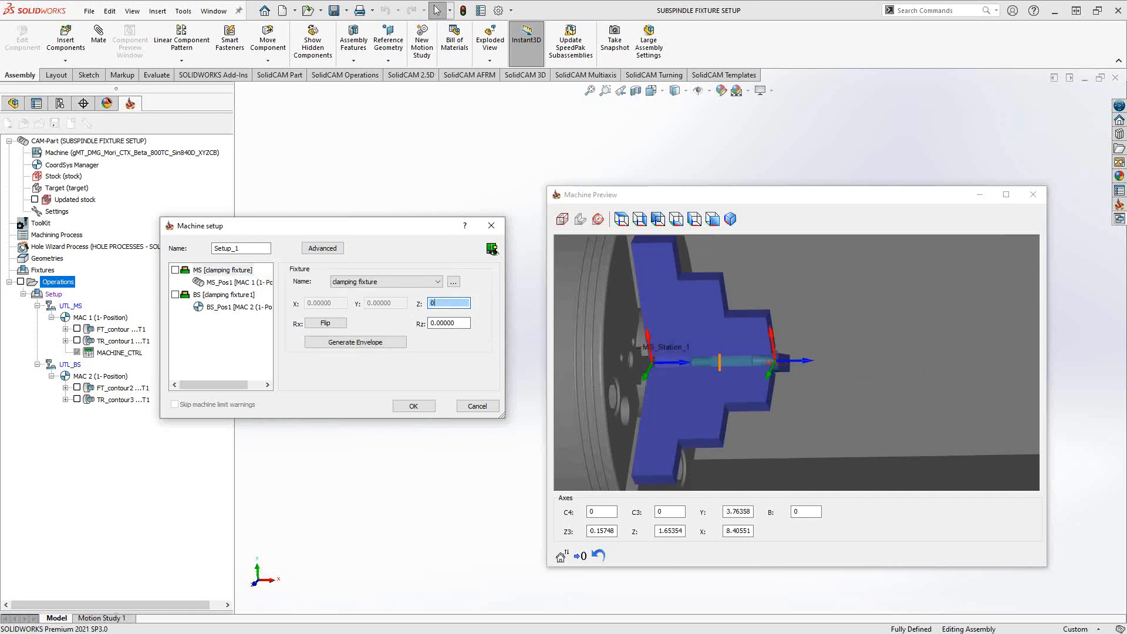
- Set the MS_Pos1 part's Z offset to 2.02 by picking the rear corner point of the profile outline around the model
{"action": "left_click", "coordinate": [581, 364]}
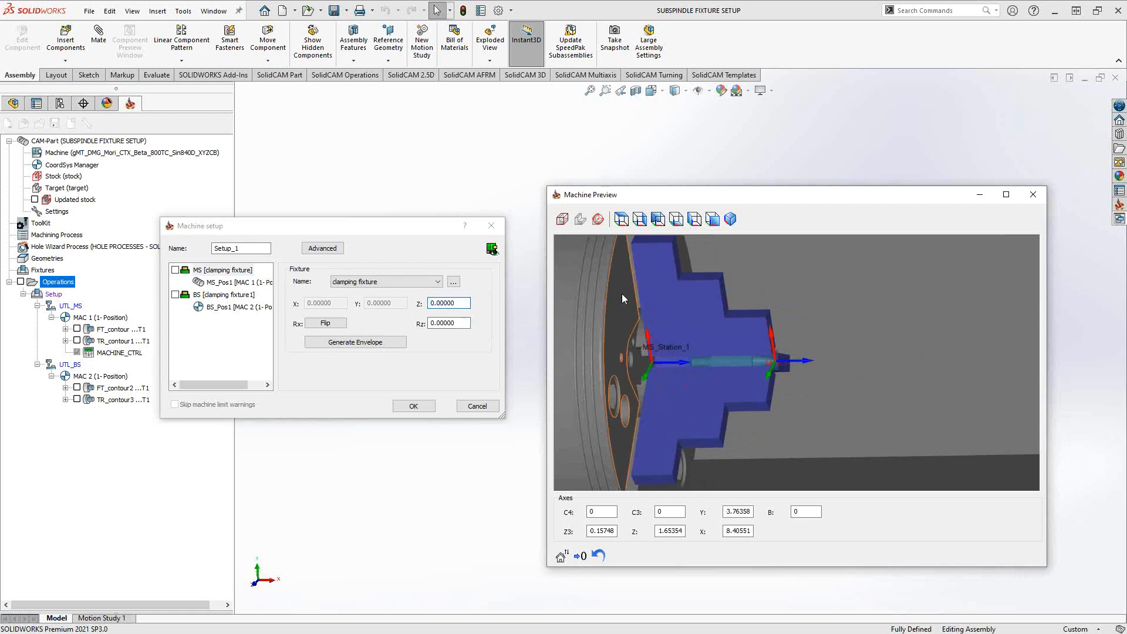
{"action": "left_click", "coordinate": [229, 286]}
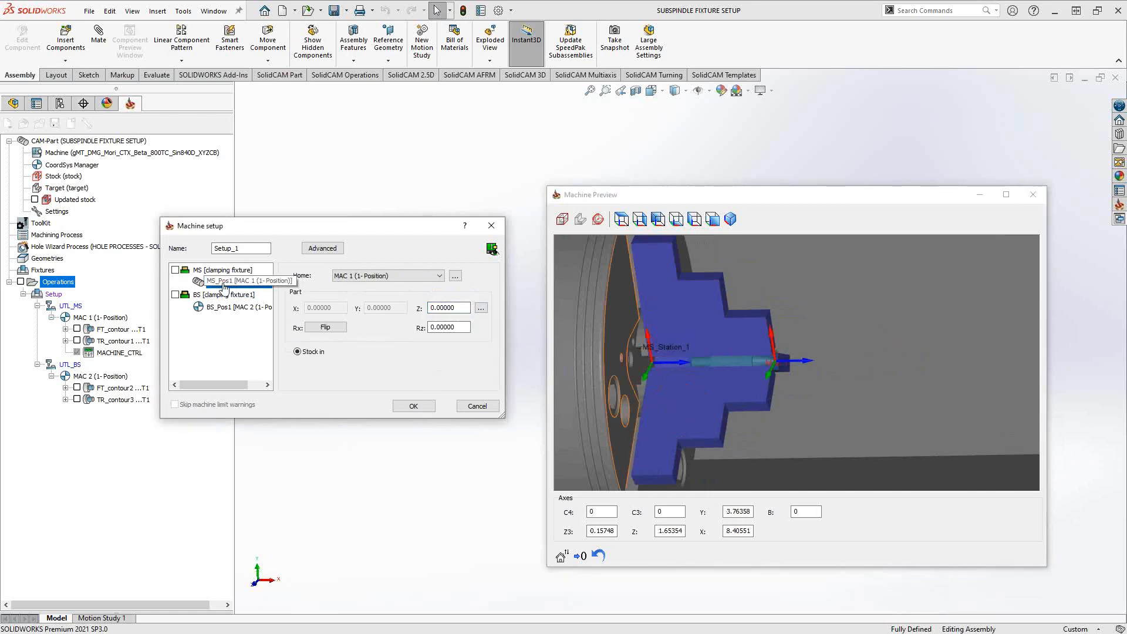
{"action": "double_click", "coordinate": [459, 308]}
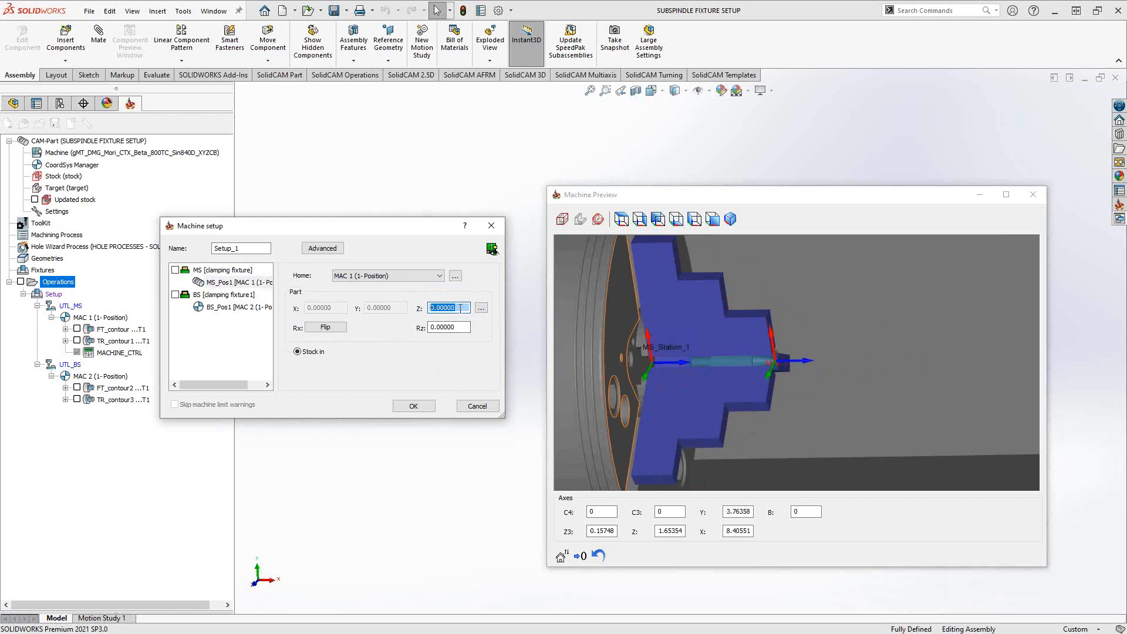
{"action": "scroll", "coordinate": [460, 308], "scroll_direction": "up", "scroll_amount": 7}
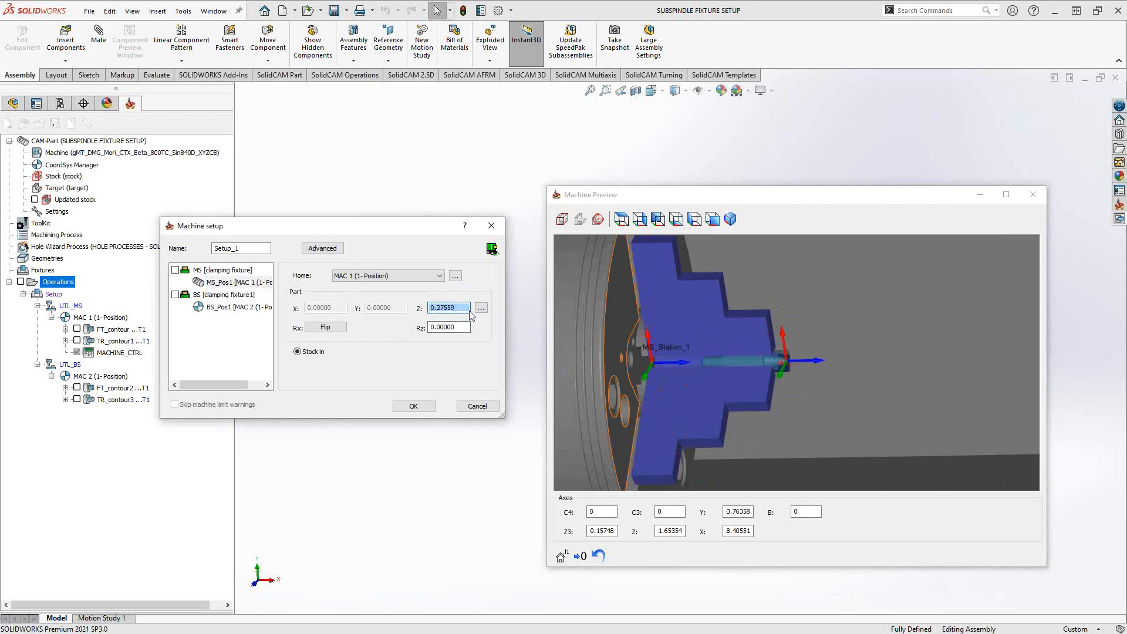
{"action": "left_click", "coordinate": [481, 309]}
{"action": "left_click", "coordinate": [506, 319]}
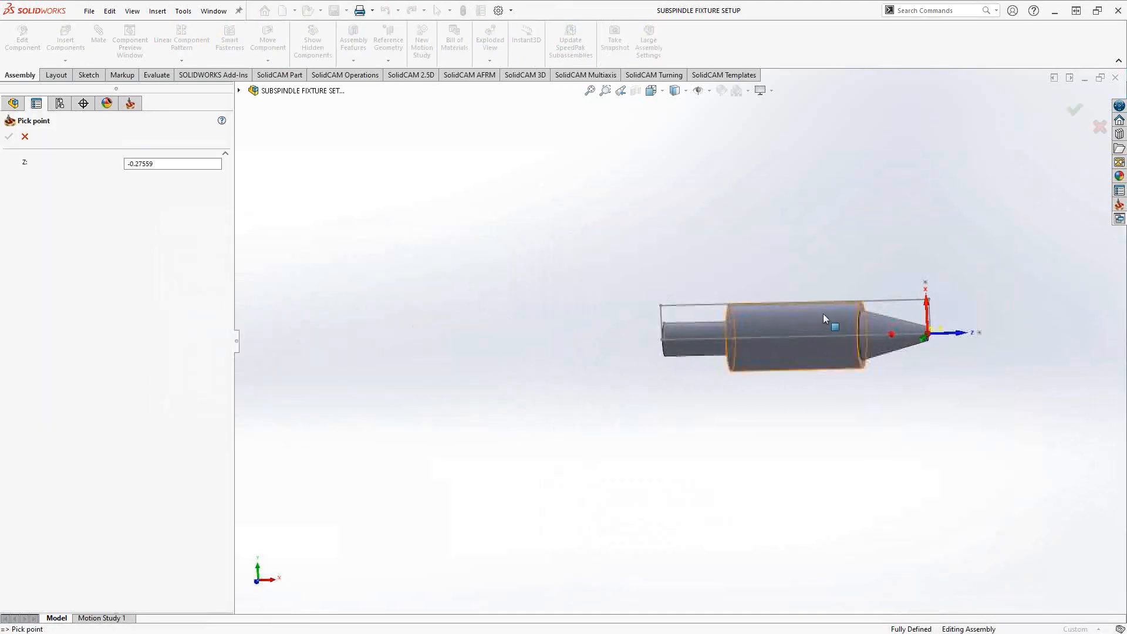
{"action": "scroll", "coordinate": [850, 320], "scroll_direction": "down", "scroll_amount": 5}
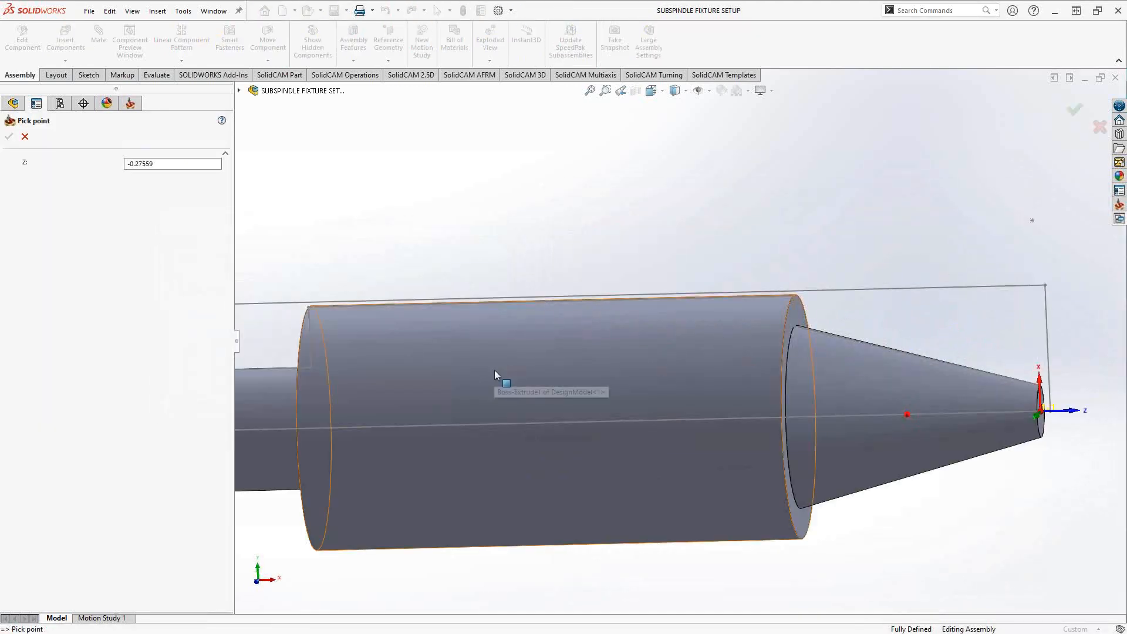
{"action": "scroll", "coordinate": [500, 353], "scroll_direction": "up", "scroll_amount": 3}
{"action": "scroll", "coordinate": [506, 335], "scroll_direction": "down", "scroll_amount": 3}
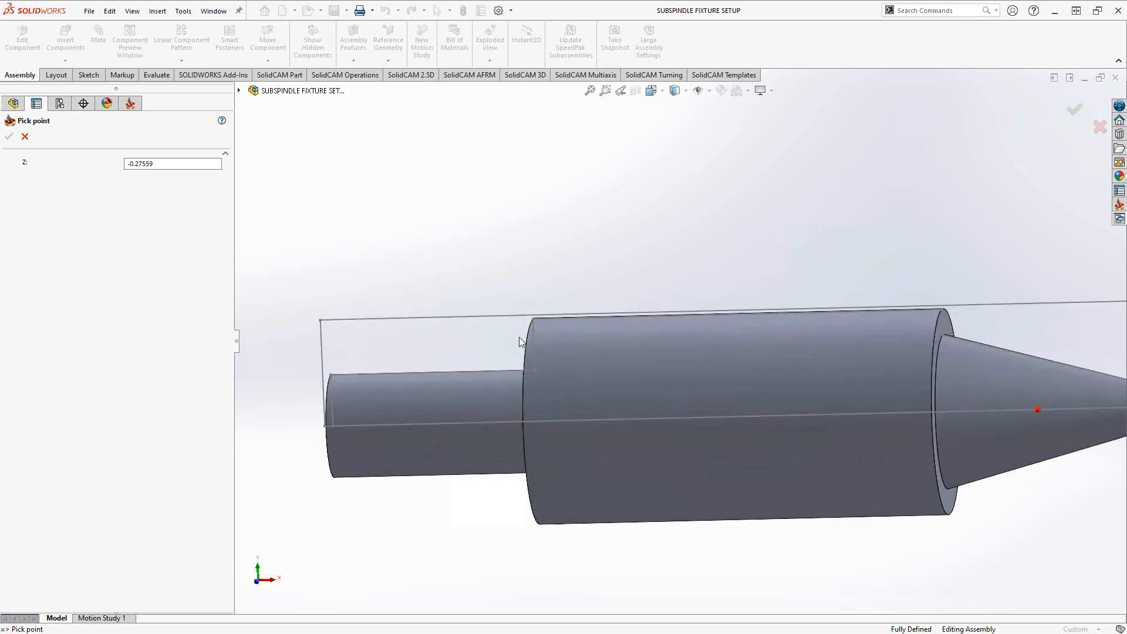
{"action": "left_click", "coordinate": [320, 319]}
{"action": "left_click", "coordinate": [8, 136]}
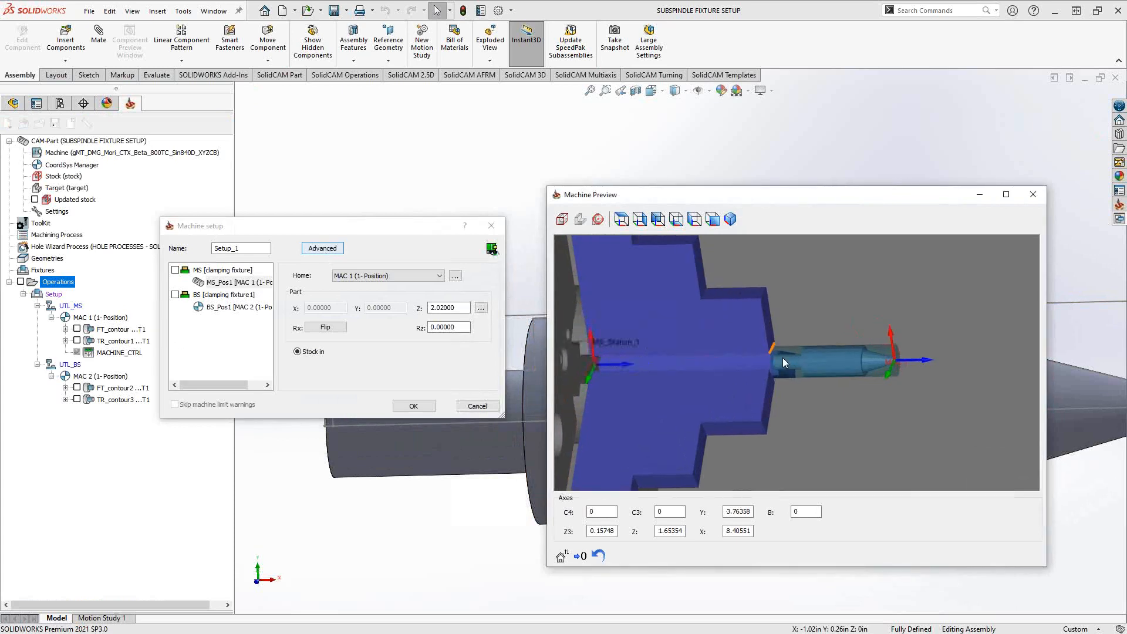
- Set the MS_Pos1 part's Z offset to 1.75 so the jaws grip its rear end
{"action": "scroll", "coordinate": [783, 358], "scroll_direction": "up", "scroll_amount": 5}
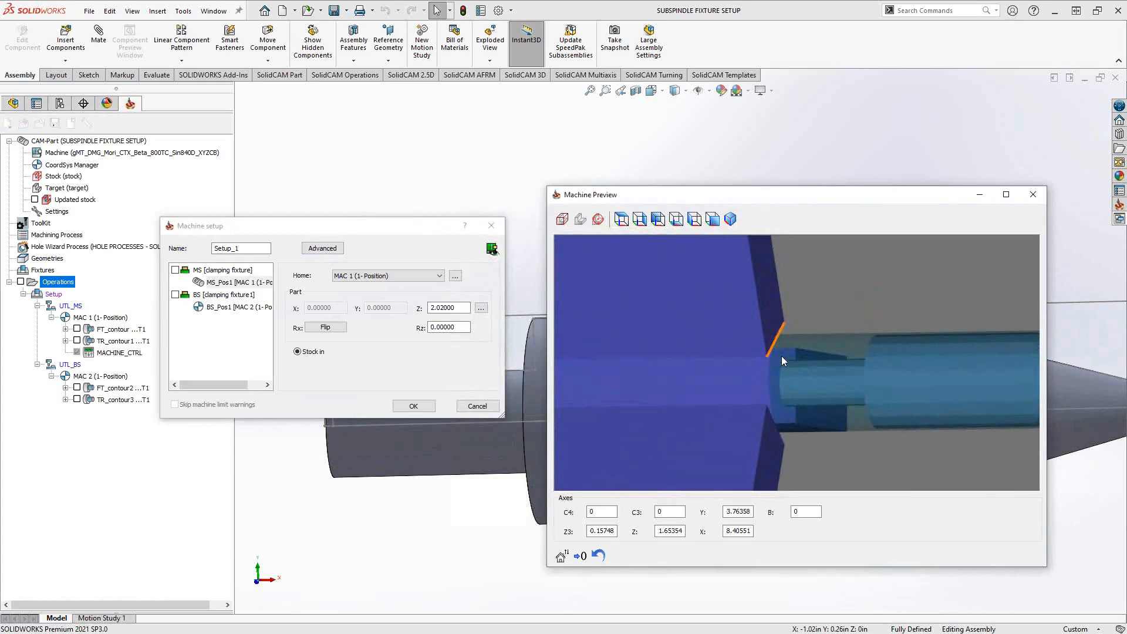
{"action": "left_click", "coordinate": [464, 307]}
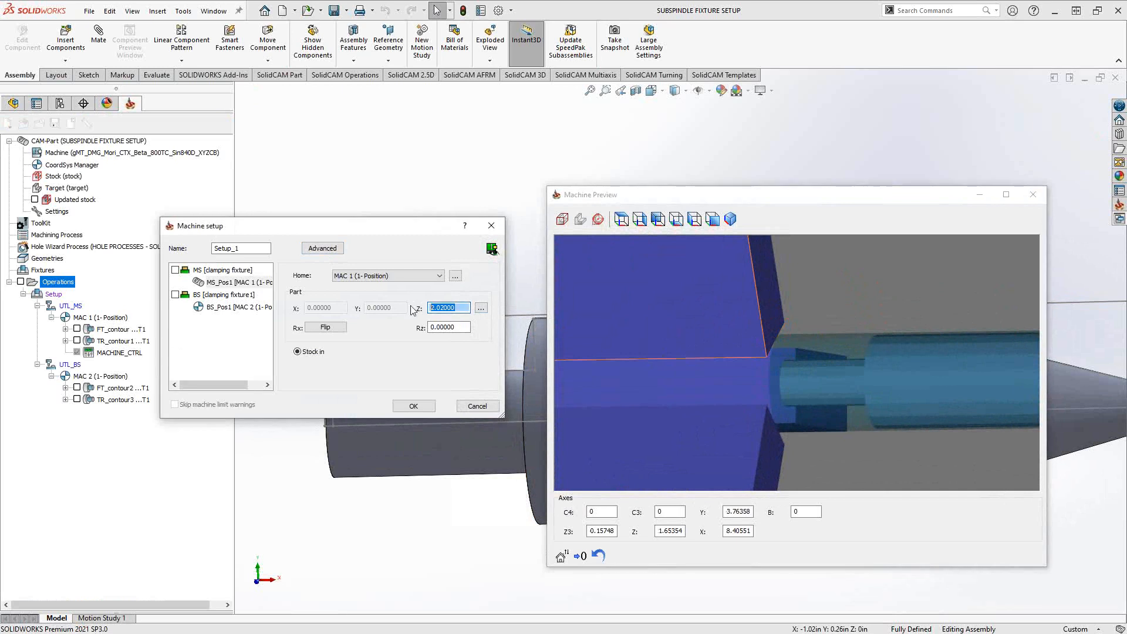
{"action": "type", "text": "1.75"}
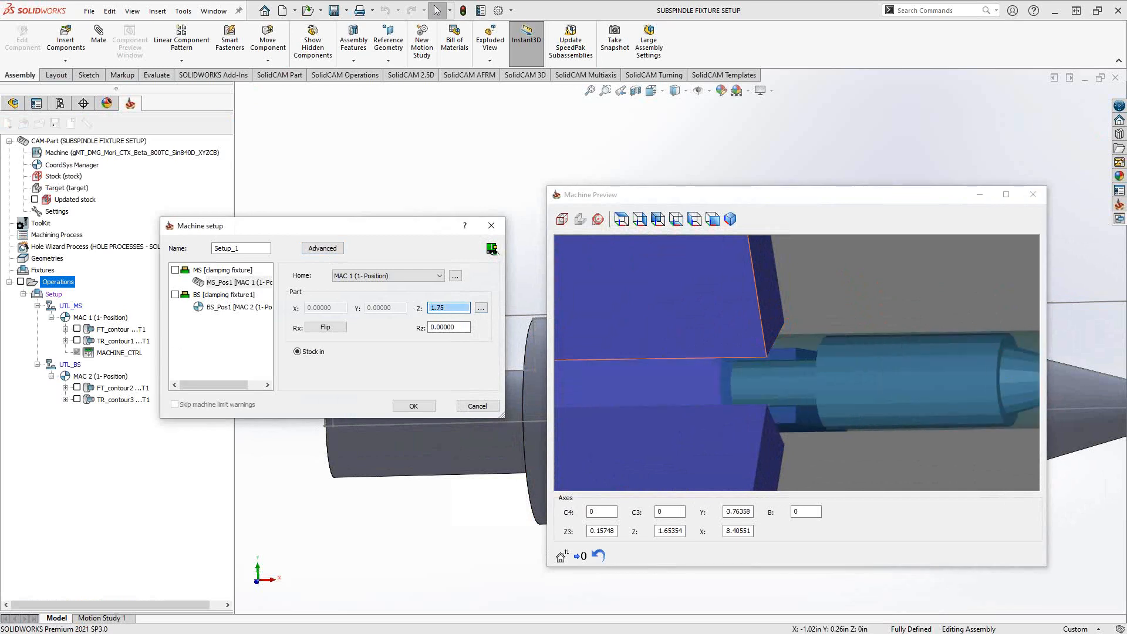
{"action": "scroll", "coordinate": [678, 375], "scroll_direction": "up", "scroll_amount": 5}
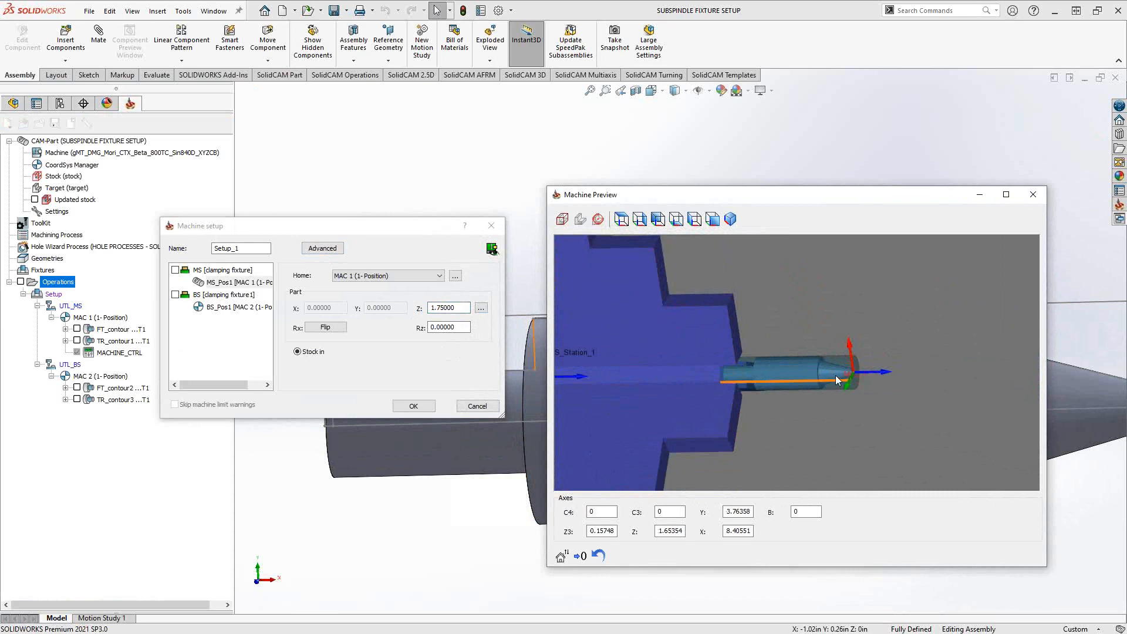
- Check the part's seating in the main spindle jaws in the machine preview, along with the part and fixture Z offsets
{"action": "middle_click_drag", "start_coordinate": [716, 393], "coordinate": [699, 379]}
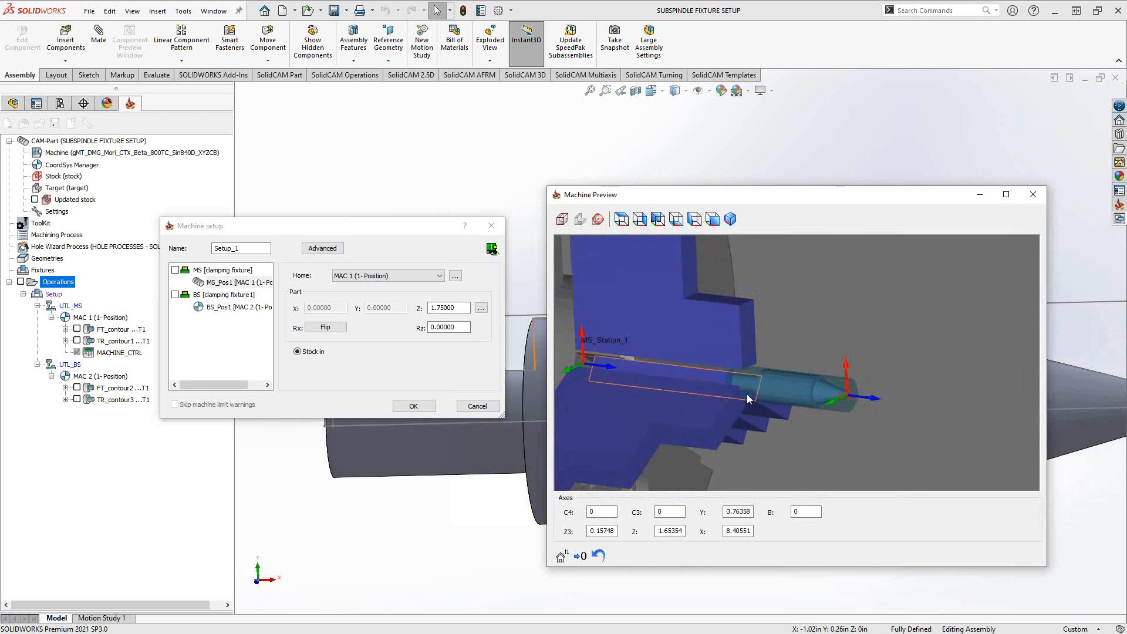
{"action": "mouse_move", "coordinate": [746, 393]}
{"action": "middle_mouse_down"}
{"action": "mouse_move", "coordinate": [728, 384]}
{"action": "mouse_move", "coordinate": [739, 378]}
{"action": "mouse_move", "coordinate": [766, 396]}
{"action": "middle_mouse_up"}
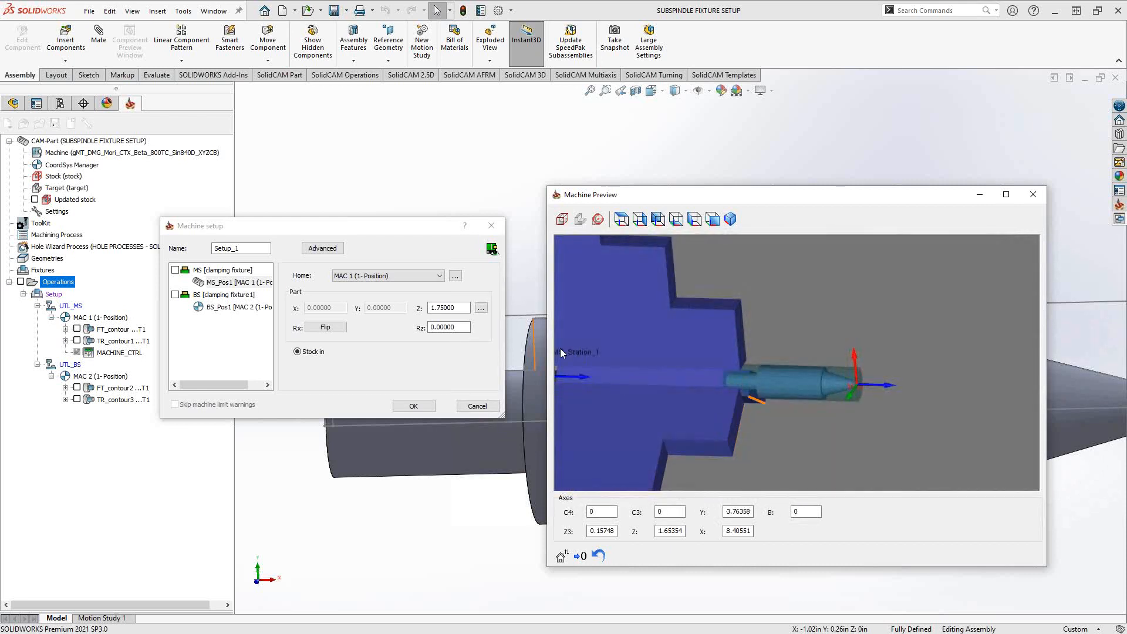
{"action": "left_click_drag", "start_coordinate": [460, 308], "coordinate": [408, 305]}
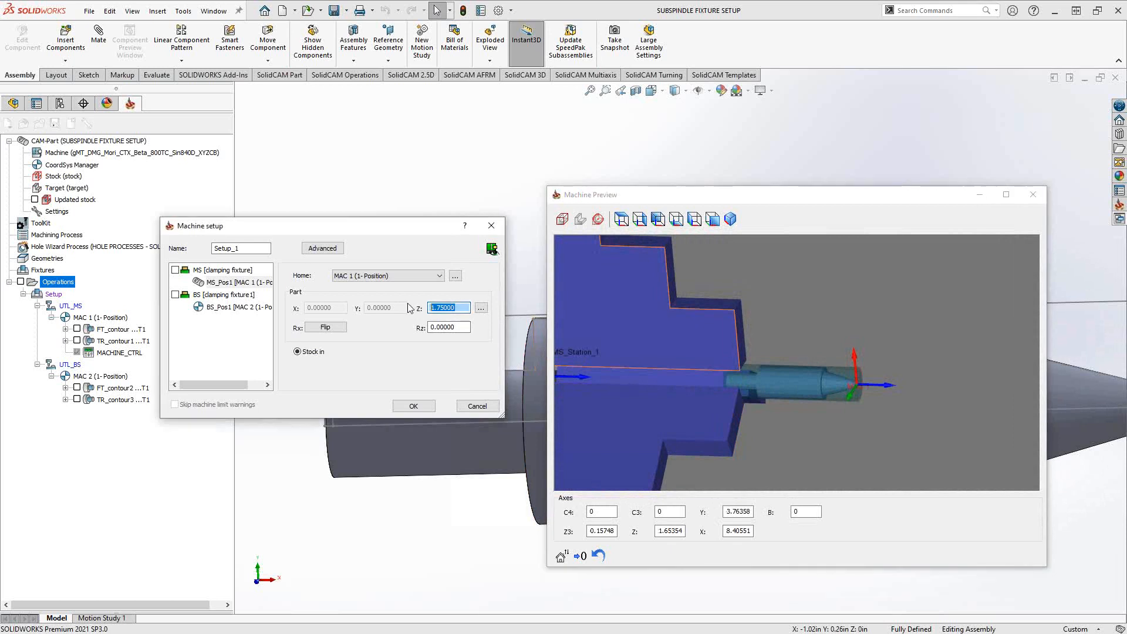
{"action": "left_click", "coordinate": [222, 270]}
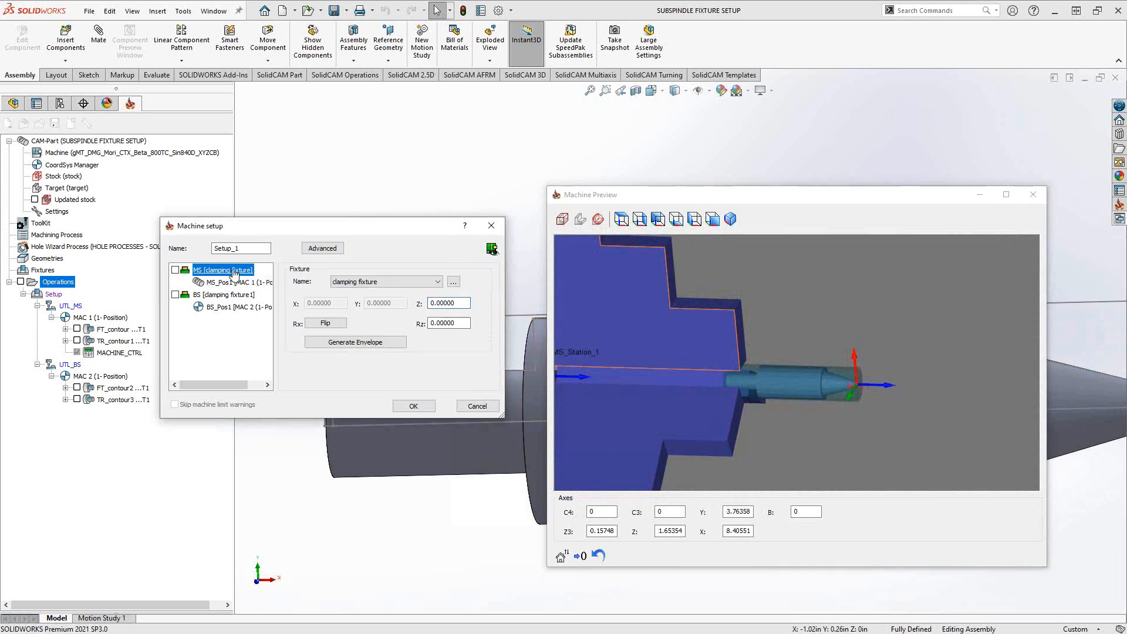
{"action": "scroll", "coordinate": [720, 368], "scroll_direction": "down", "scroll_amount": 5}
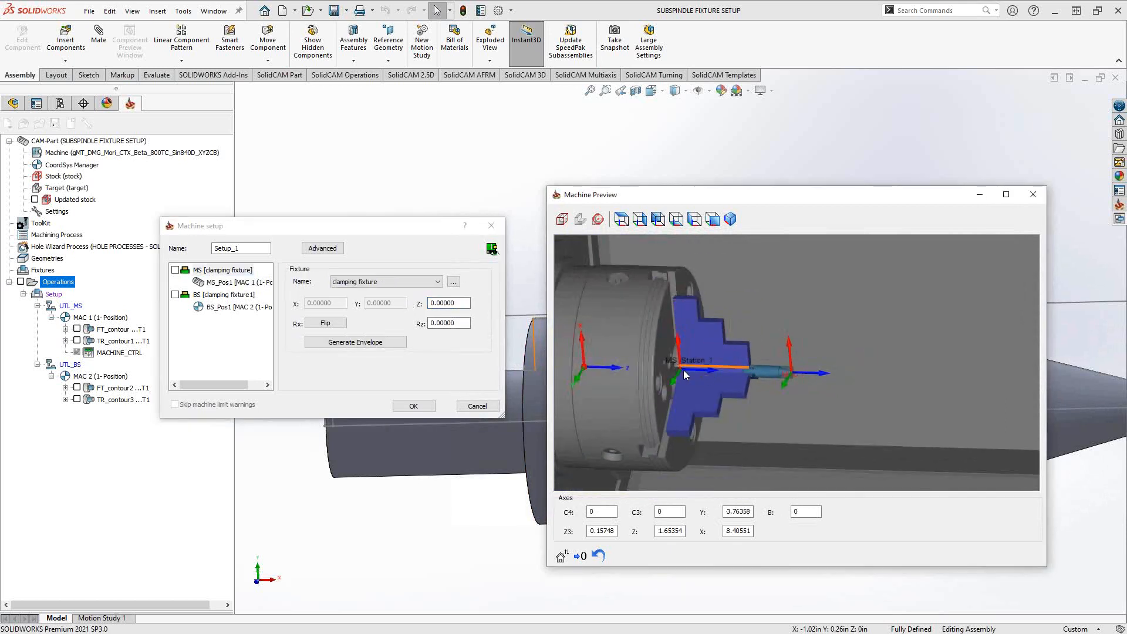
{"action": "mouse_move", "coordinate": [684, 370]}
{"action": "middle_mouse_down"}
{"action": "mouse_move", "coordinate": [672, 373]}
{"action": "mouse_move", "coordinate": [710, 365]}
{"action": "mouse_move", "coordinate": [700, 369]}
{"action": "middle_mouse_up"}
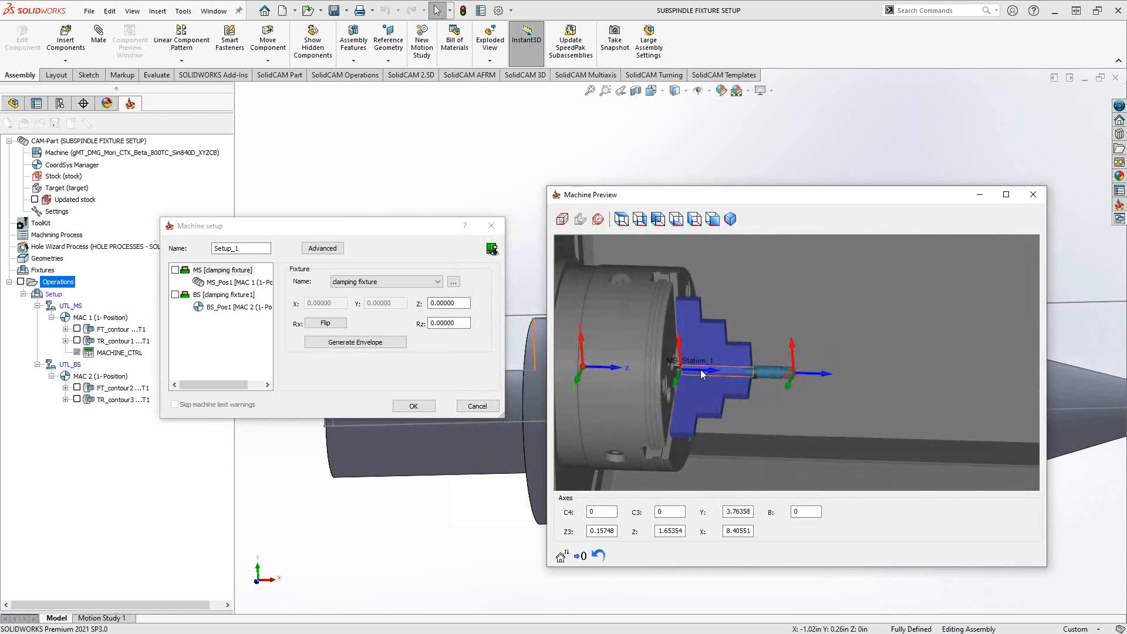
- Inspect the chuck position and jaw parameters of the subspindle's clamping fixture1, leaving the definition without changes
{"action": "left_click", "coordinate": [210, 296]}
{"action": "left_click", "coordinate": [453, 282]}
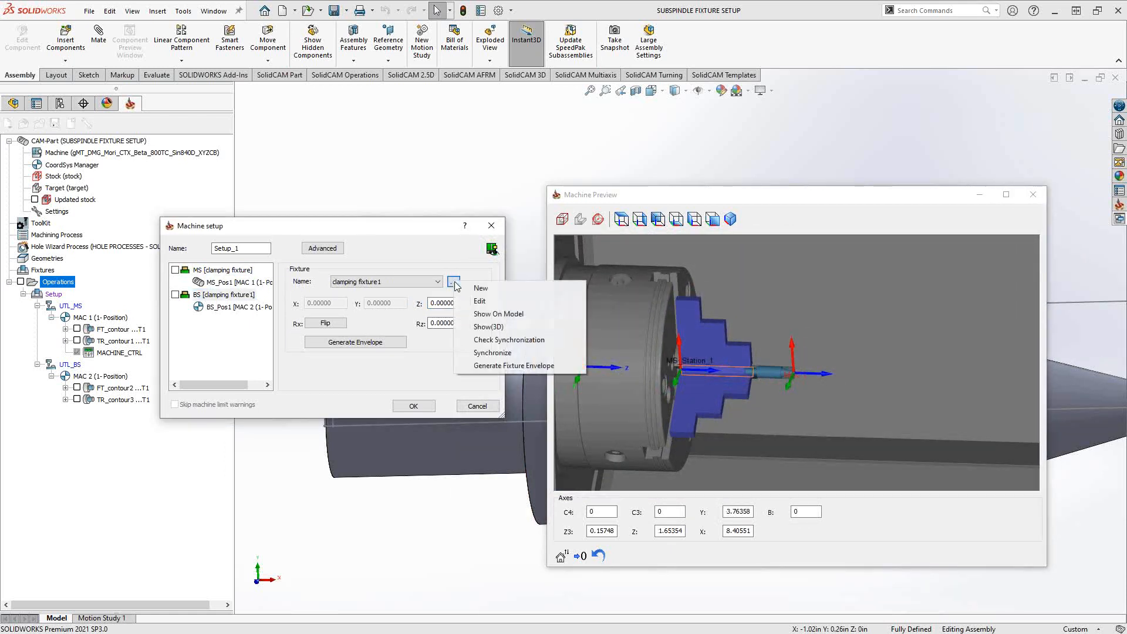
{"action": "left_click", "coordinate": [579, 301]}
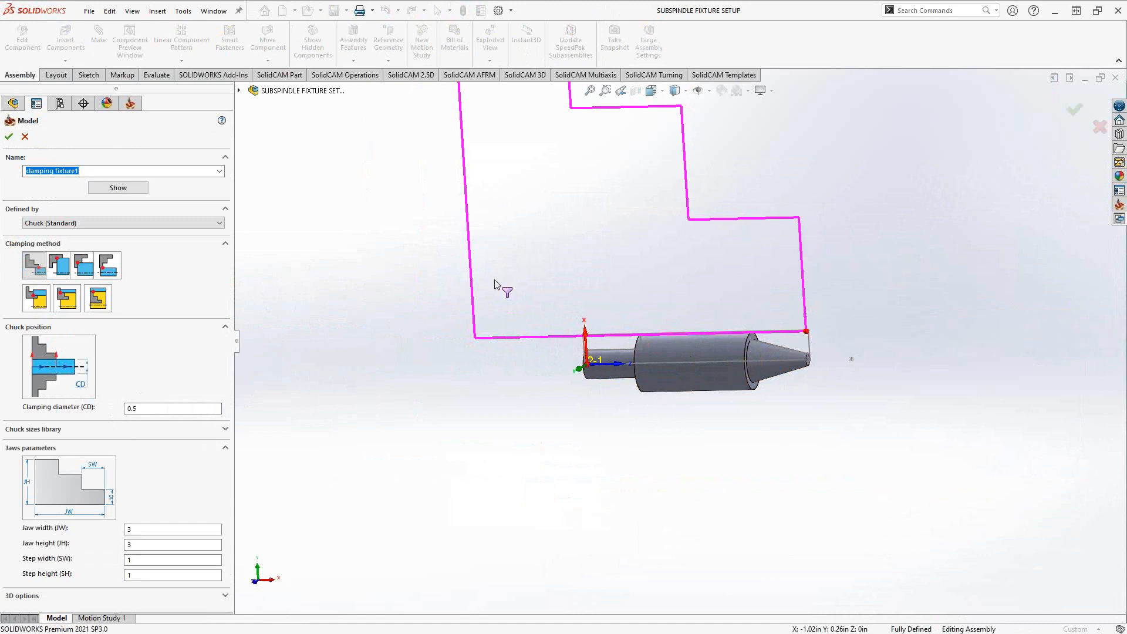
{"action": "left_click", "coordinate": [24, 136]}
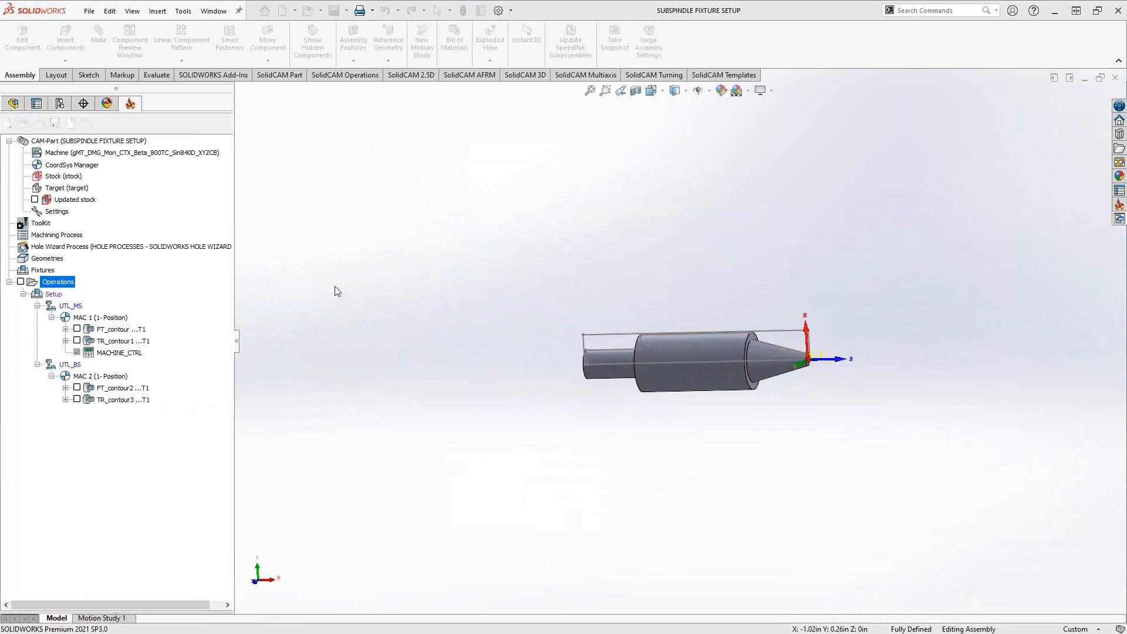
- Examine the main spindle and subspindle chucks in the machine preview, along with the BS_Pos1 home and part offsets
{"action": "left_click", "coordinate": [848, 391]}
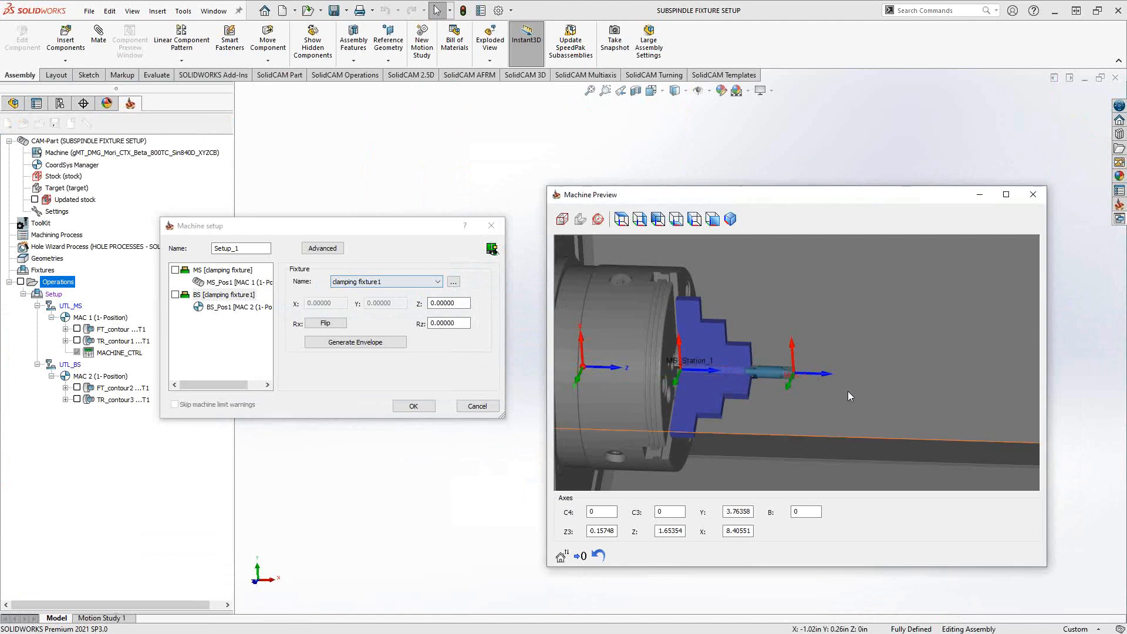
{"action": "scroll", "coordinate": [848, 389], "scroll_direction": "up", "scroll_amount": 6}
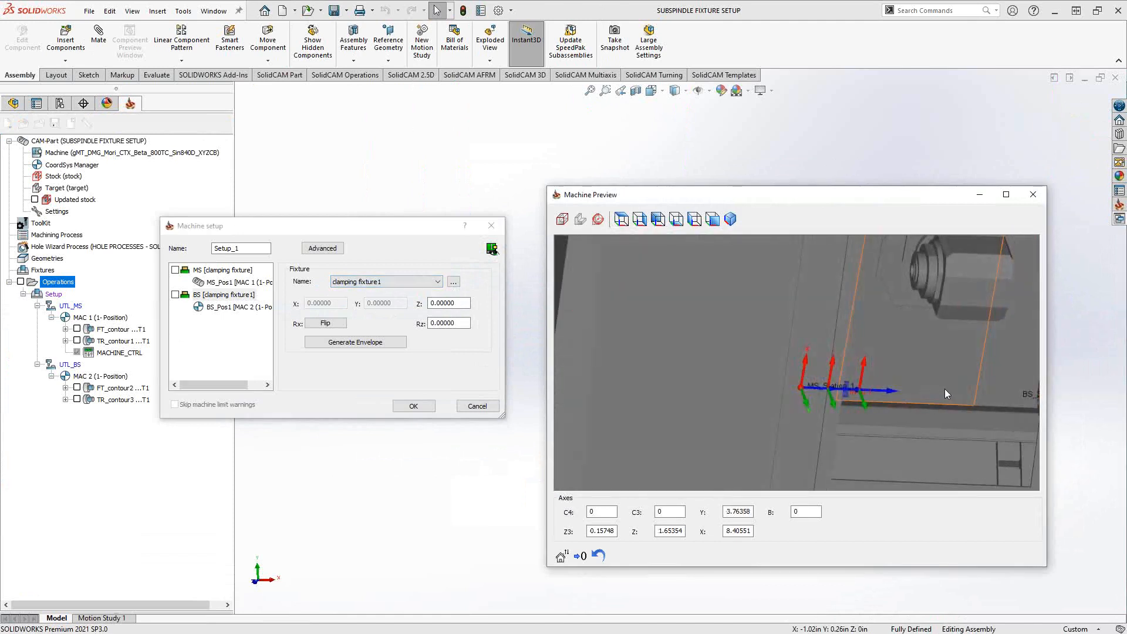
{"action": "scroll", "coordinate": [960, 388], "scroll_direction": "down", "scroll_amount": 3}
{"action": "scroll", "coordinate": [971, 388], "scroll_direction": "up", "scroll_amount": 5}
{"action": "mouse_move", "coordinate": [971, 388]}
{"action": "middle_mouse_down"}
{"action": "mouse_move", "coordinate": [849, 377]}
{"action": "mouse_move", "coordinate": [837, 366]}
{"action": "middle_mouse_up"}
{"action": "scroll", "coordinate": [833, 366], "scroll_direction": "up", "scroll_amount": 3}
{"action": "scroll", "coordinate": [826, 368], "scroll_direction": "up", "scroll_amount": 3}
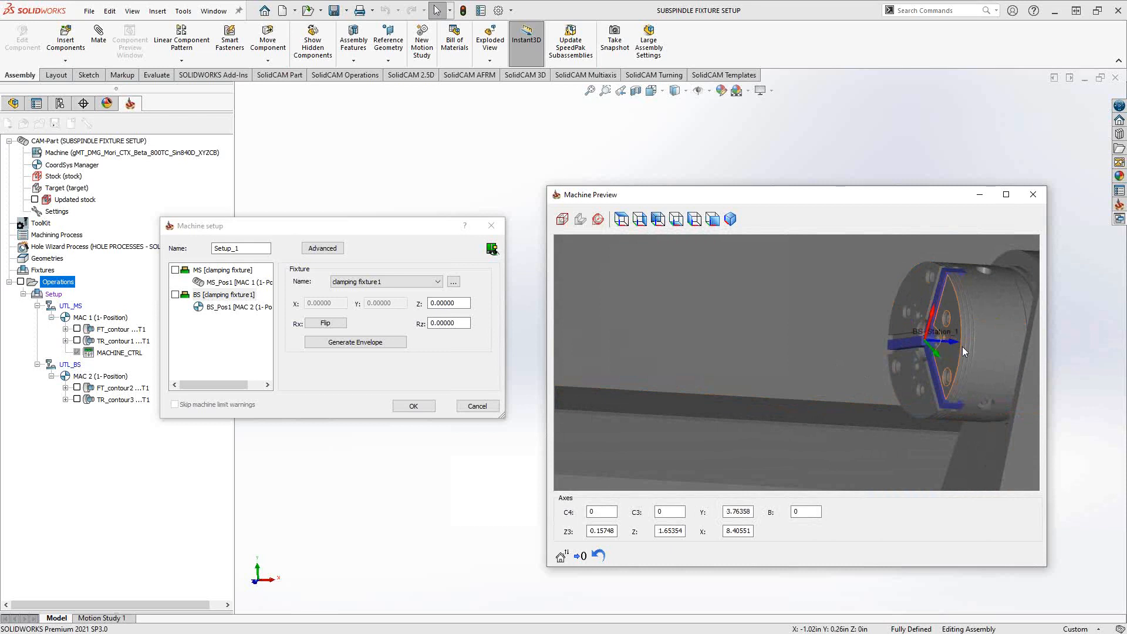
{"action": "middle_click_drag", "start_coordinate": [963, 347], "coordinate": [951, 350]}
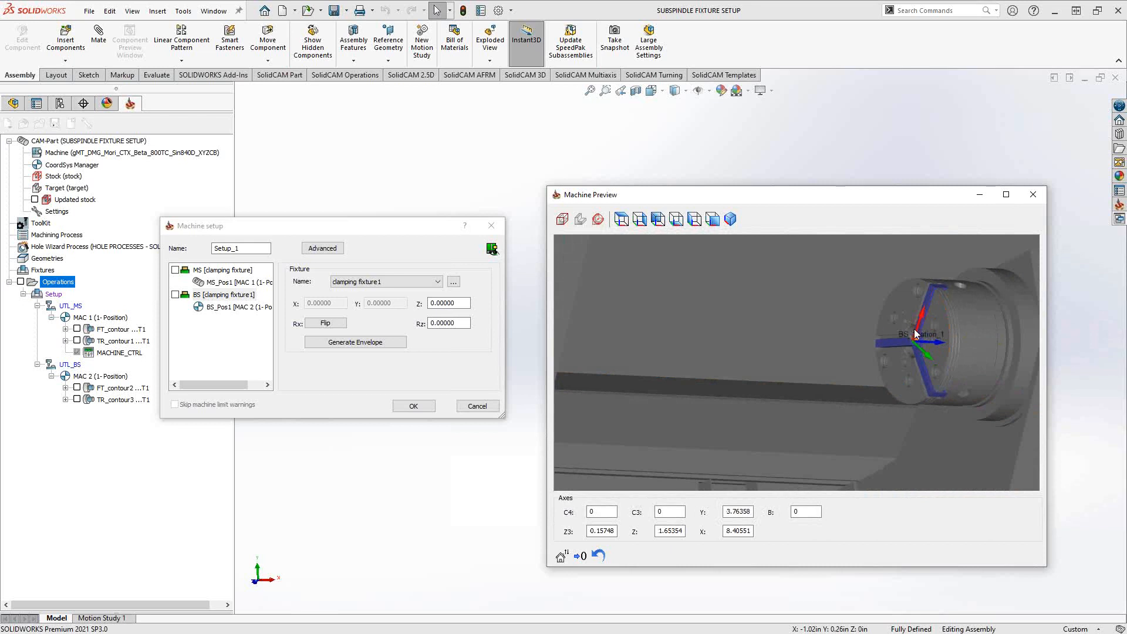
{"action": "left_click", "coordinate": [238, 309]}
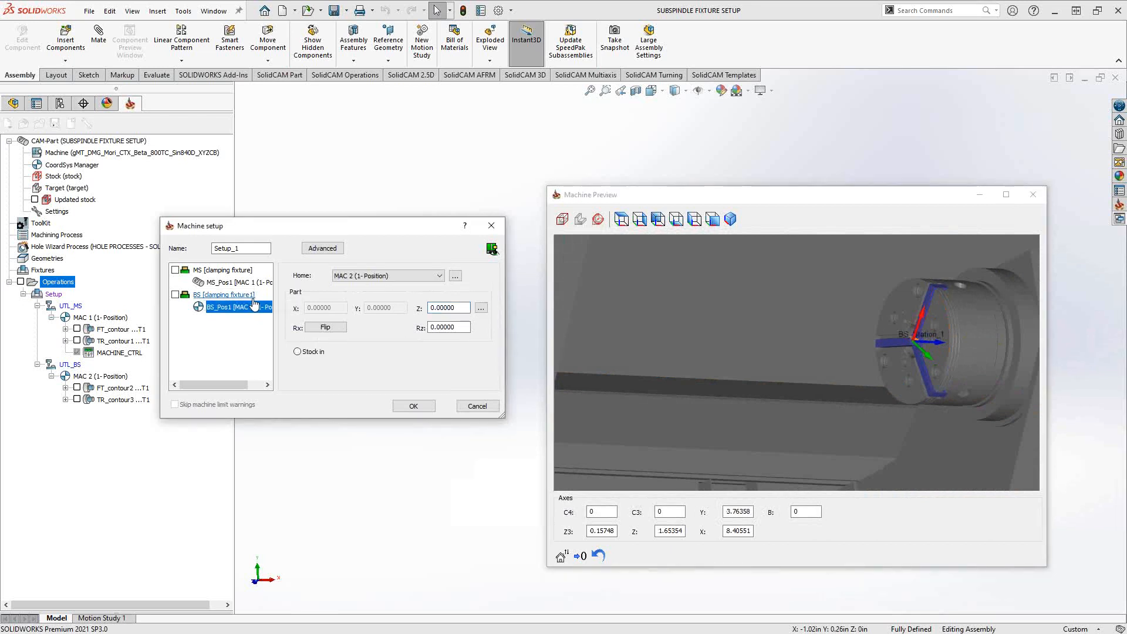
{"action": "left_click", "coordinate": [727, 332]}
- Try shifting the subspindle's clamping fixture1 out from the chuck face with a Z offset of -4.40944
{"action": "left_click", "coordinate": [235, 298]}
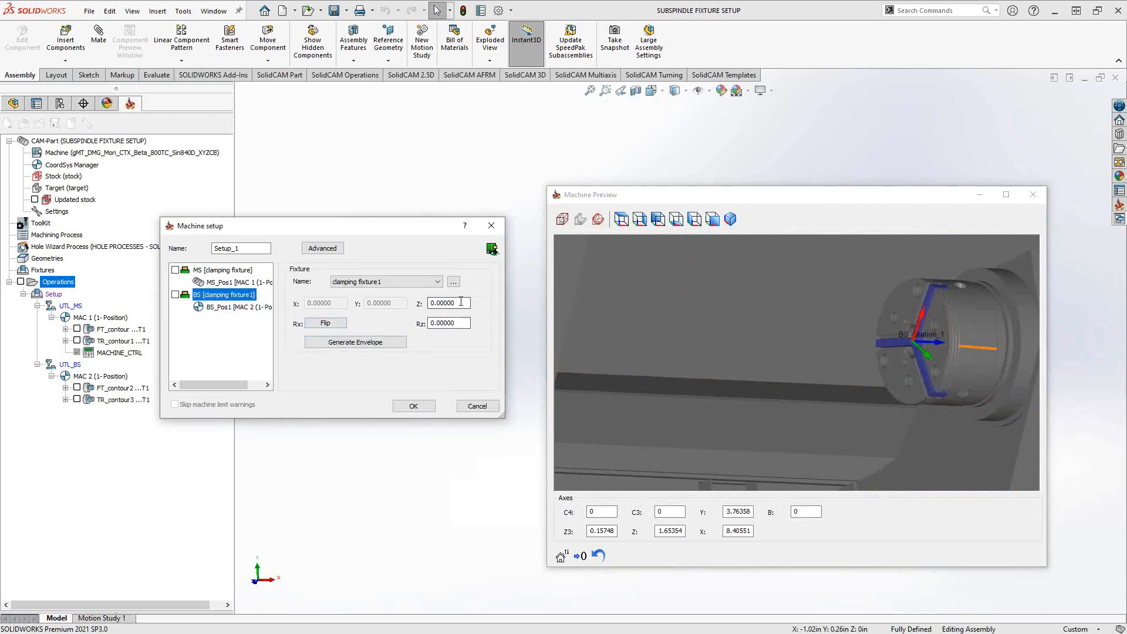
{"action": "left_click", "coordinate": [467, 303]}
{"action": "scroll", "coordinate": [466, 303], "scroll_direction": "down", "scroll_amount": 13}
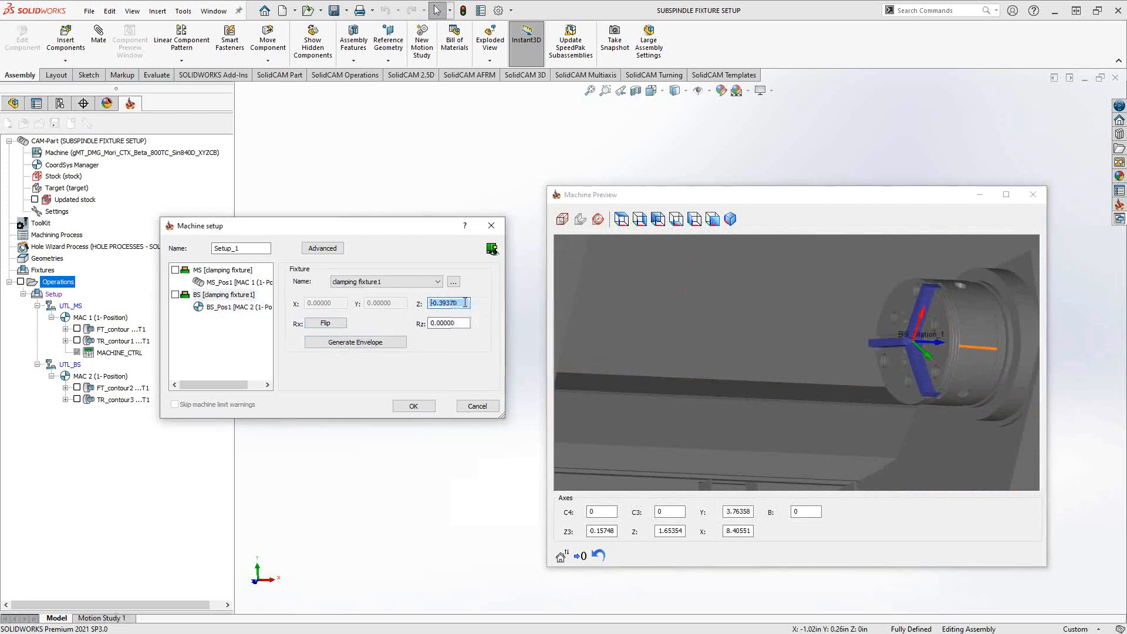
{"action": "scroll", "coordinate": [464, 304], "scroll_direction": "down", "scroll_amount": 15}
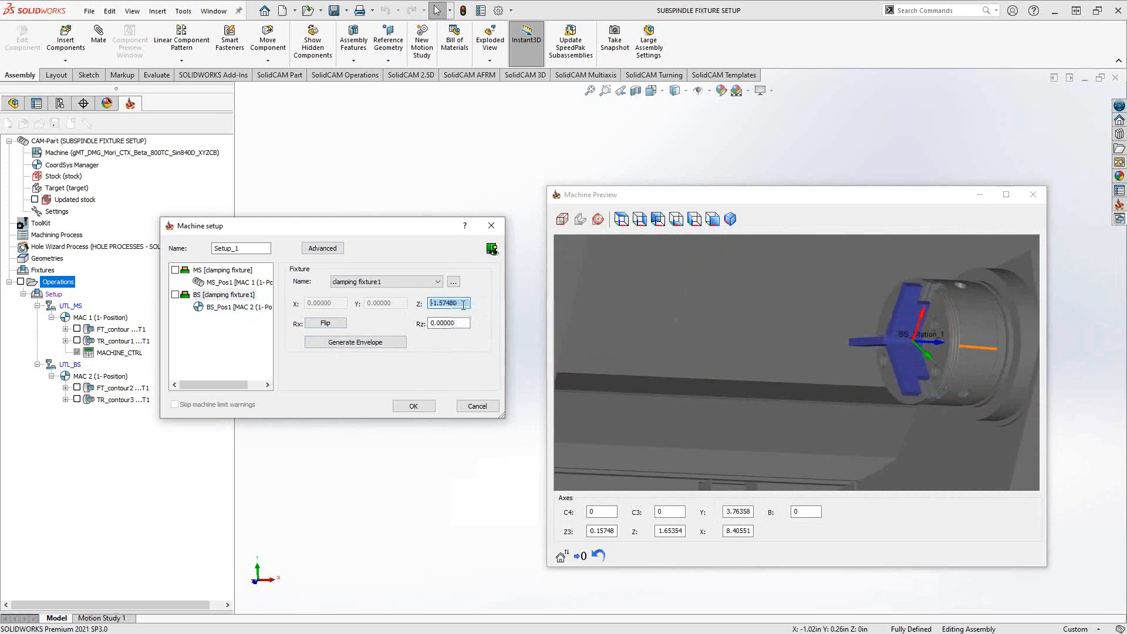
{"action": "scroll", "coordinate": [464, 304], "scroll_direction": "down", "scroll_amount": 16}
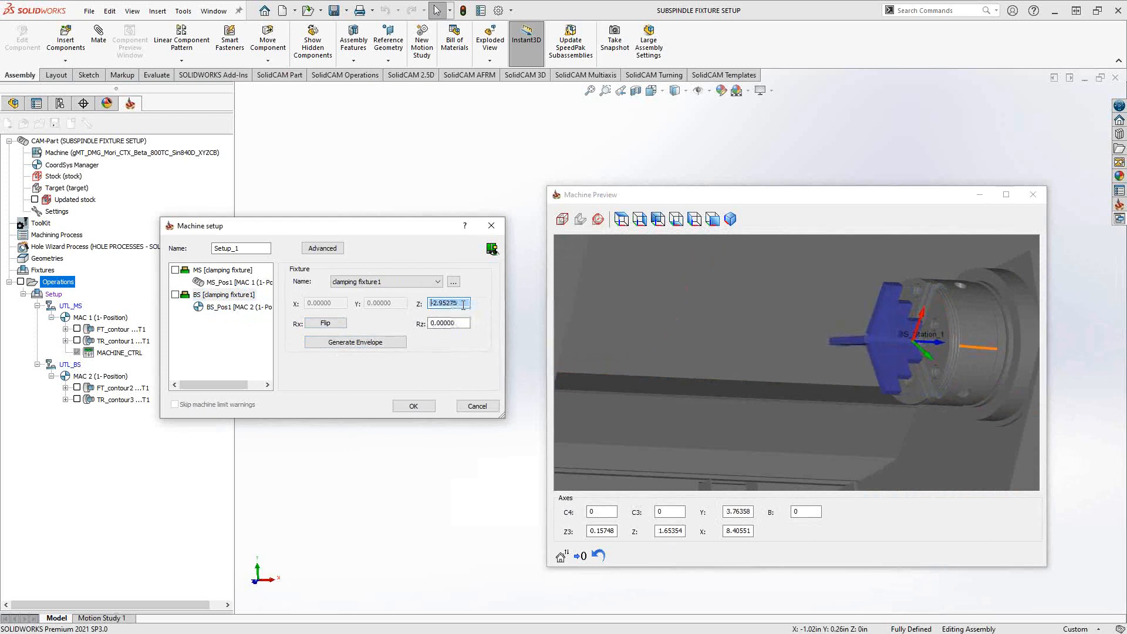
{"action": "scroll", "coordinate": [464, 304], "scroll_direction": "down", "scroll_amount": 9}
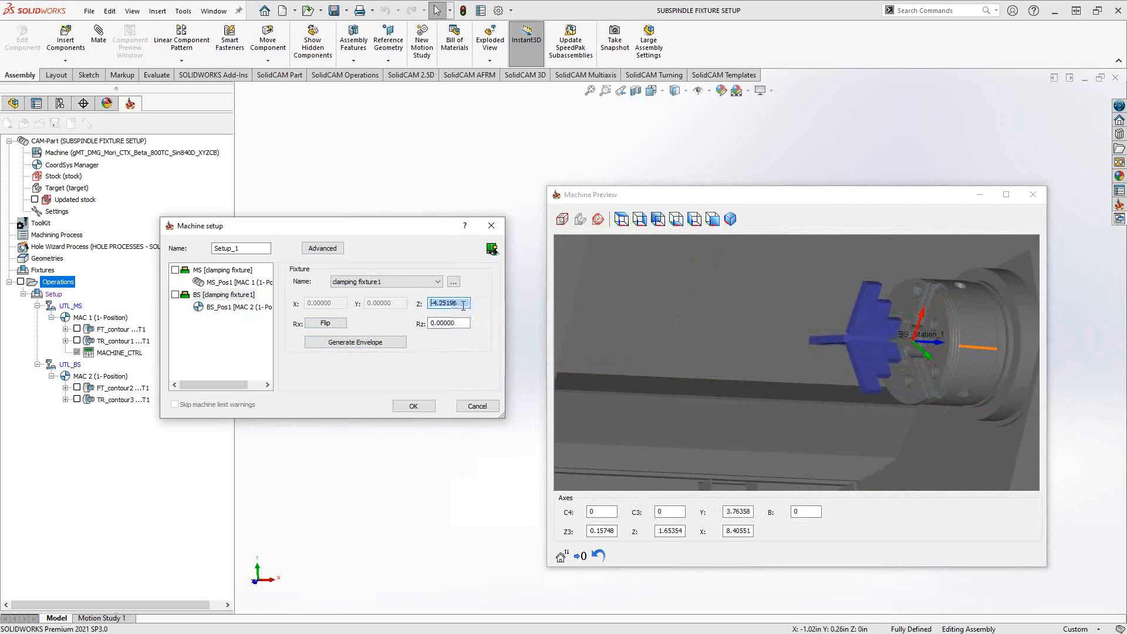
- Place the stock in BS_Pos1 and check its location and direction relative to the subspindle jaws
{"action": "left_click", "coordinate": [244, 306]}
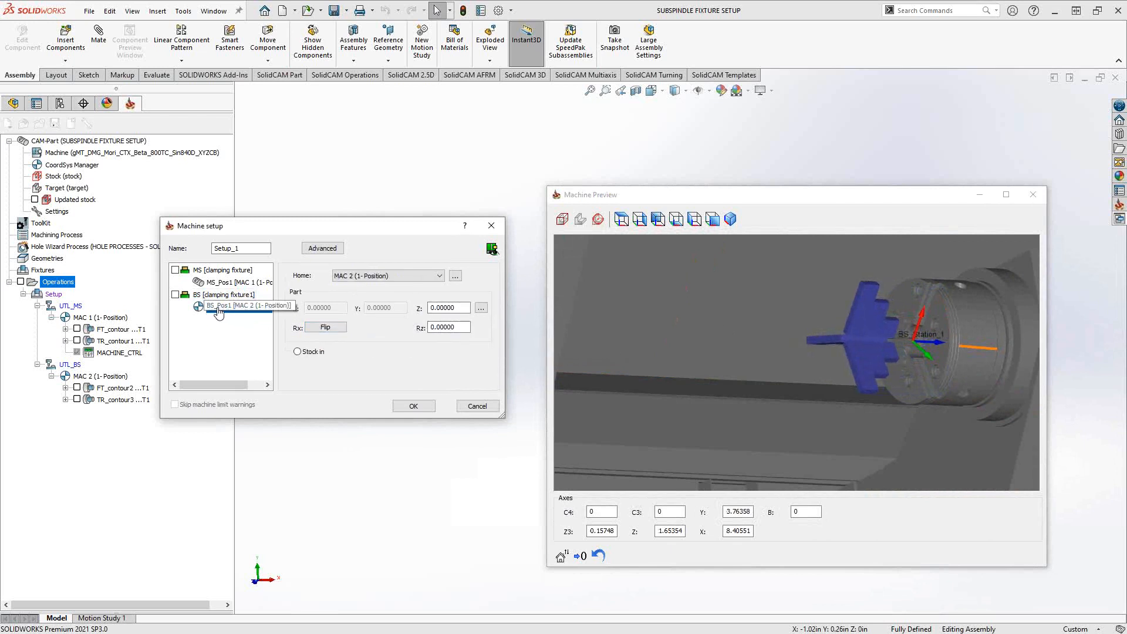
{"action": "left_click", "coordinate": [297, 352]}
{"action": "left_click", "coordinate": [818, 359]}
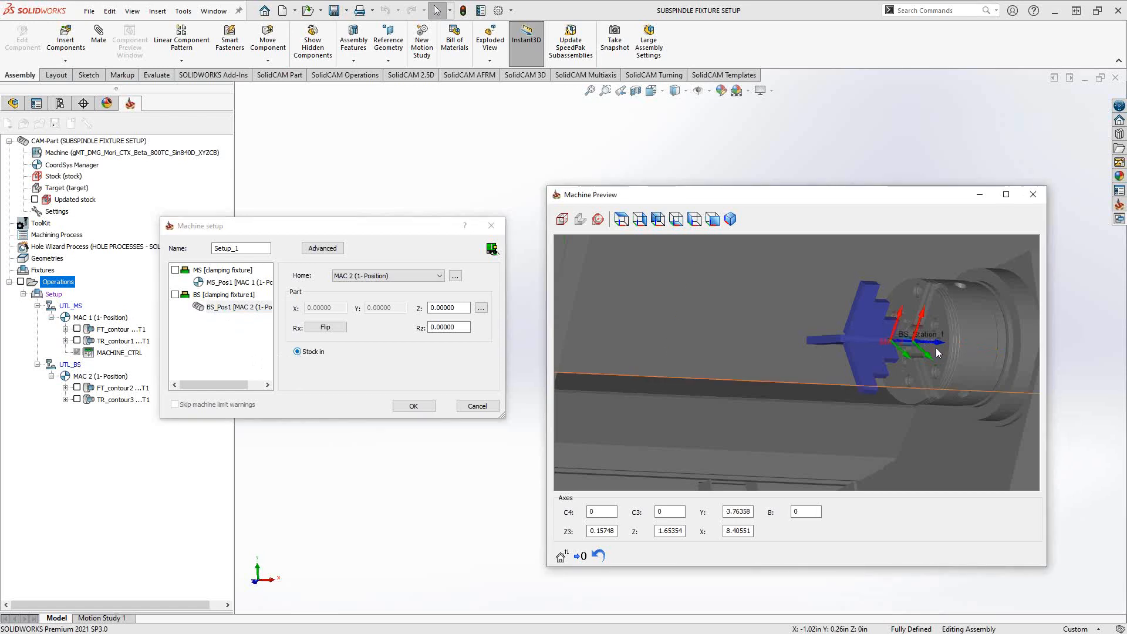
{"action": "scroll", "coordinate": [828, 352], "scroll_direction": "up", "scroll_amount": 5}
{"action": "scroll", "coordinate": [827, 351], "scroll_direction": "up", "scroll_amount": 2}
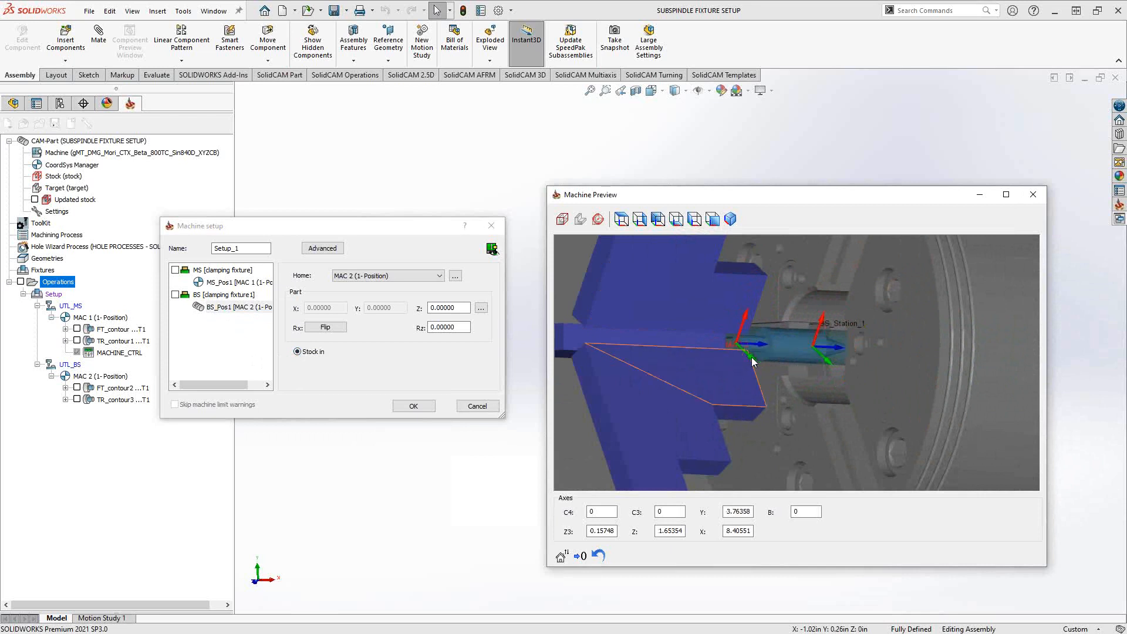
{"action": "scroll", "coordinate": [754, 355], "scroll_direction": "down", "scroll_amount": 2}
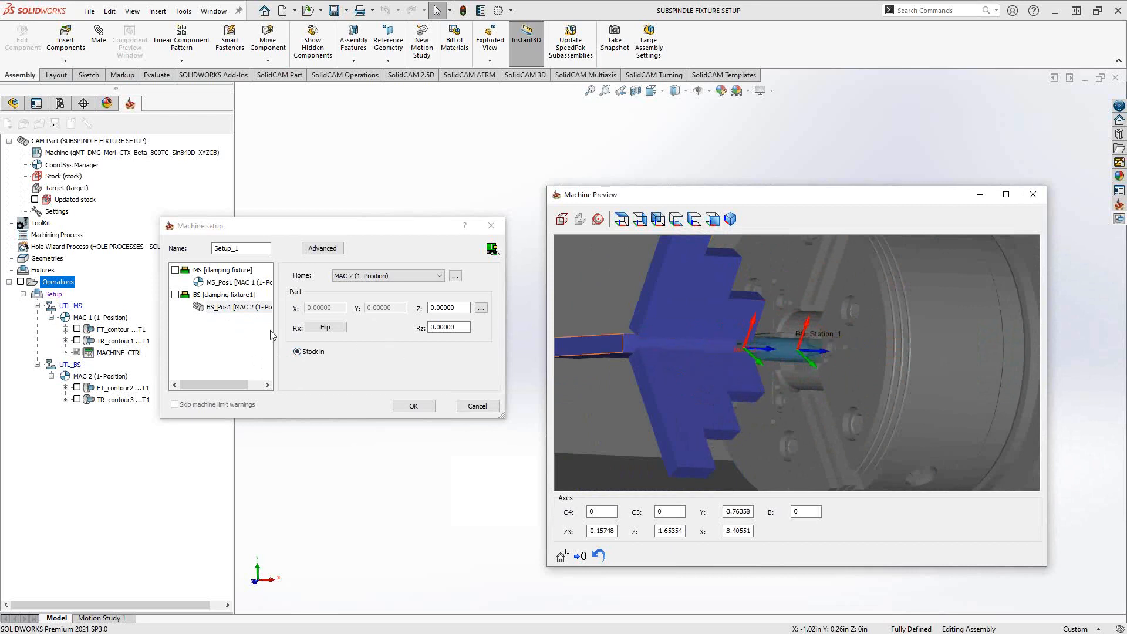
- Set the Z offset of the subspindle's clamping fixture1 to 0
{"action": "left_click", "coordinate": [214, 295]}
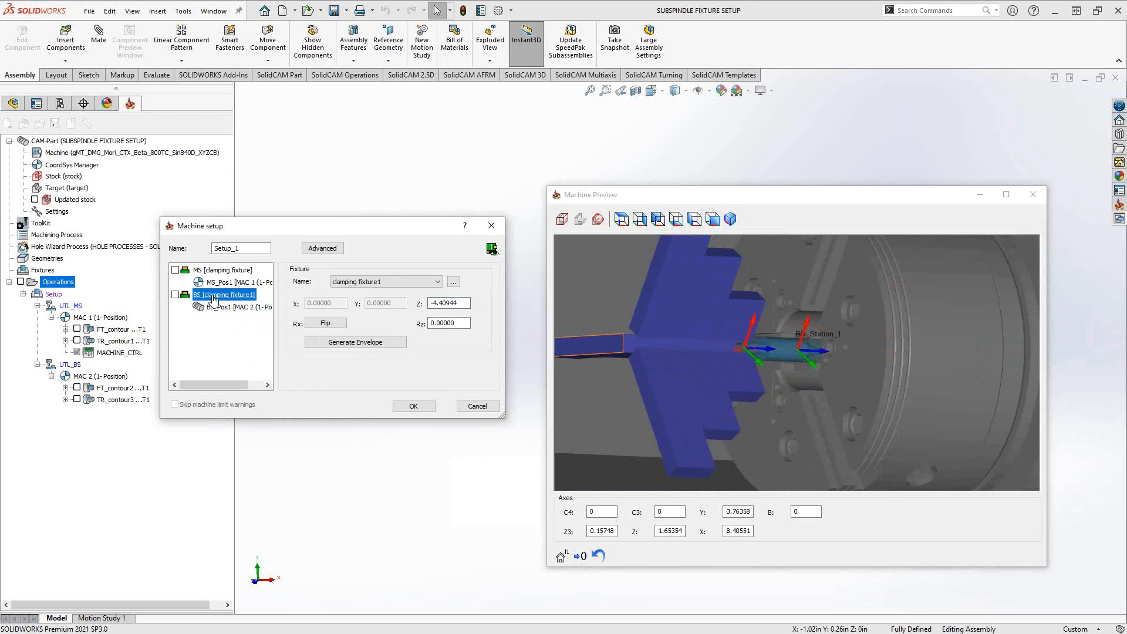
{"action": "left_click", "coordinate": [223, 316]}
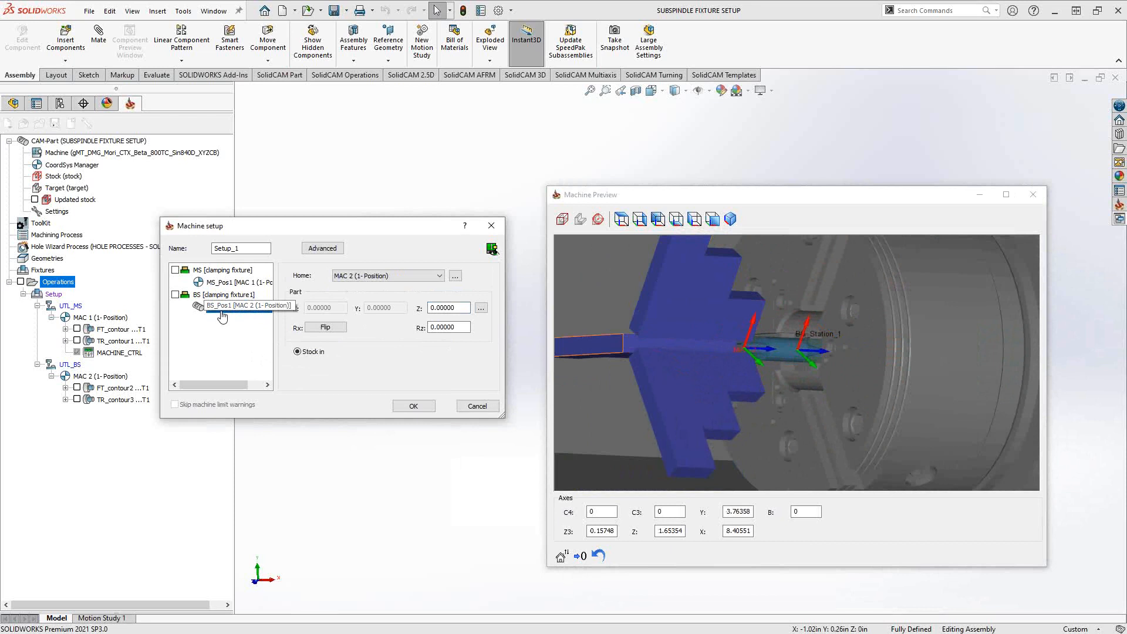
{"action": "left_click", "coordinate": [219, 295]}
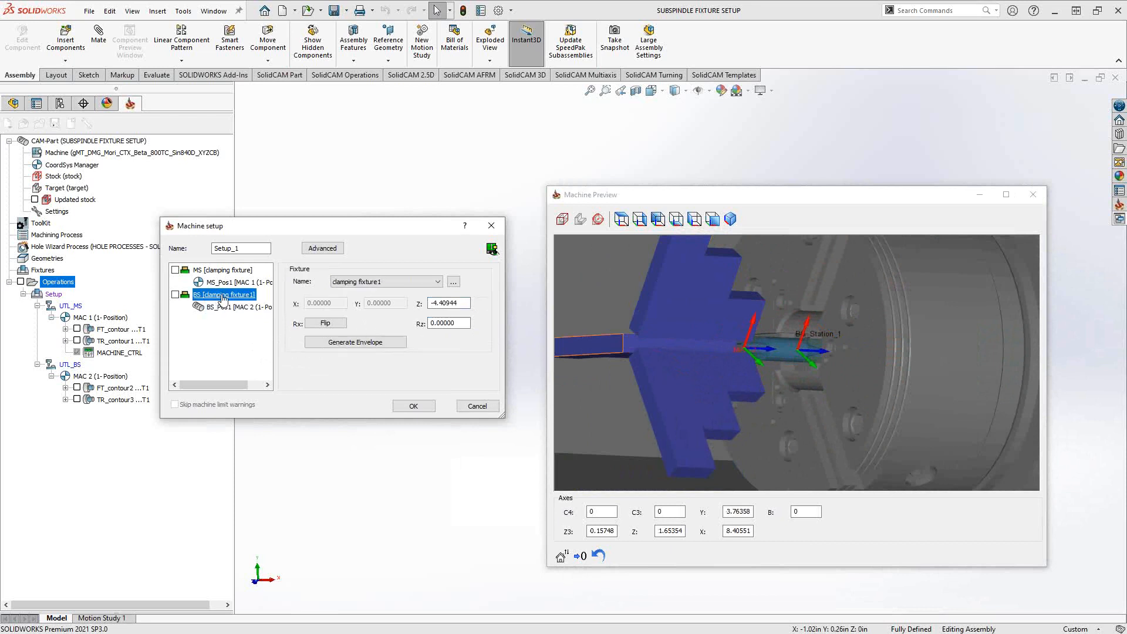
{"action": "left_click_drag", "start_coordinate": [468, 306], "coordinate": [429, 307]}
{"action": "type", "text": "0"}
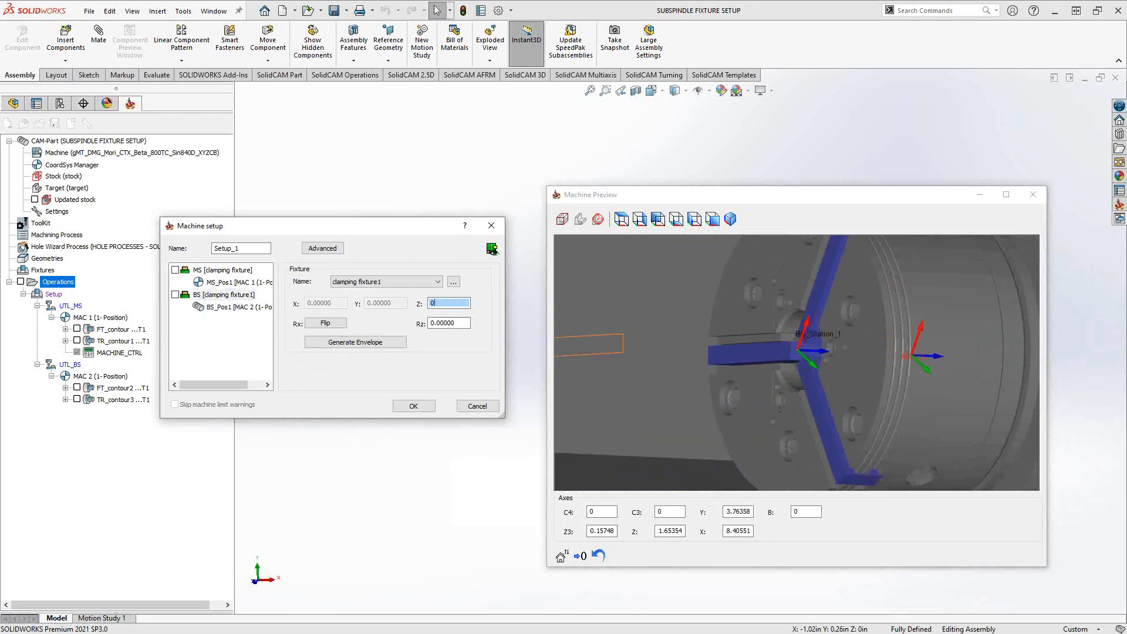
{"action": "left_click", "coordinate": [783, 351]}
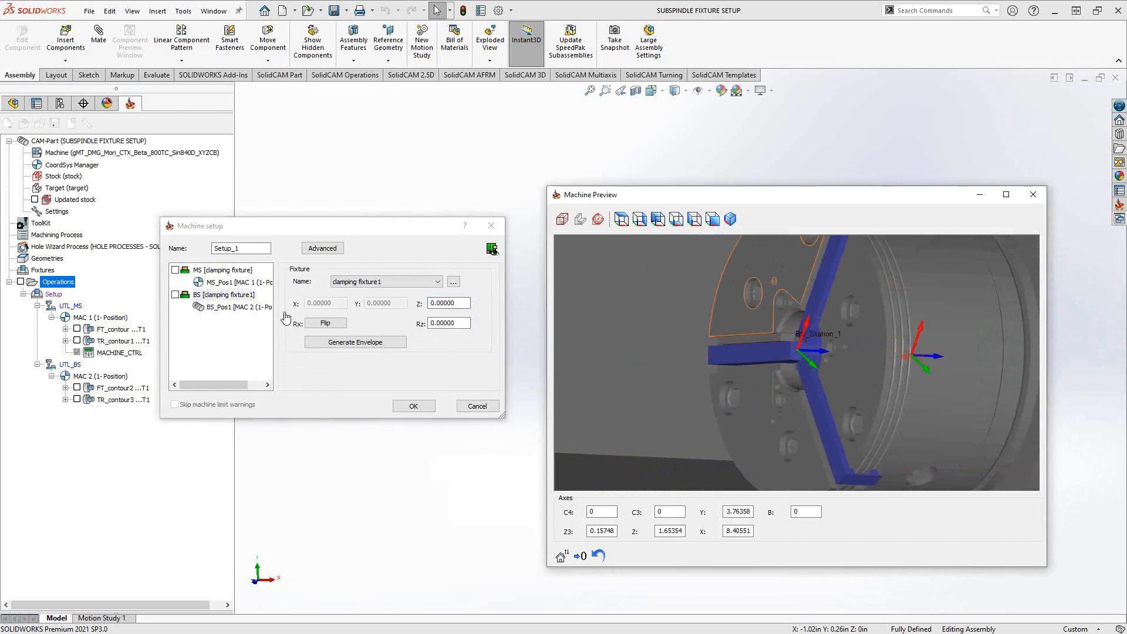
- Review the BS_Pos1 part offsets and the subspindle fixture's basic and advanced offset and rotation settings
{"action": "left_click", "coordinate": [237, 307]}
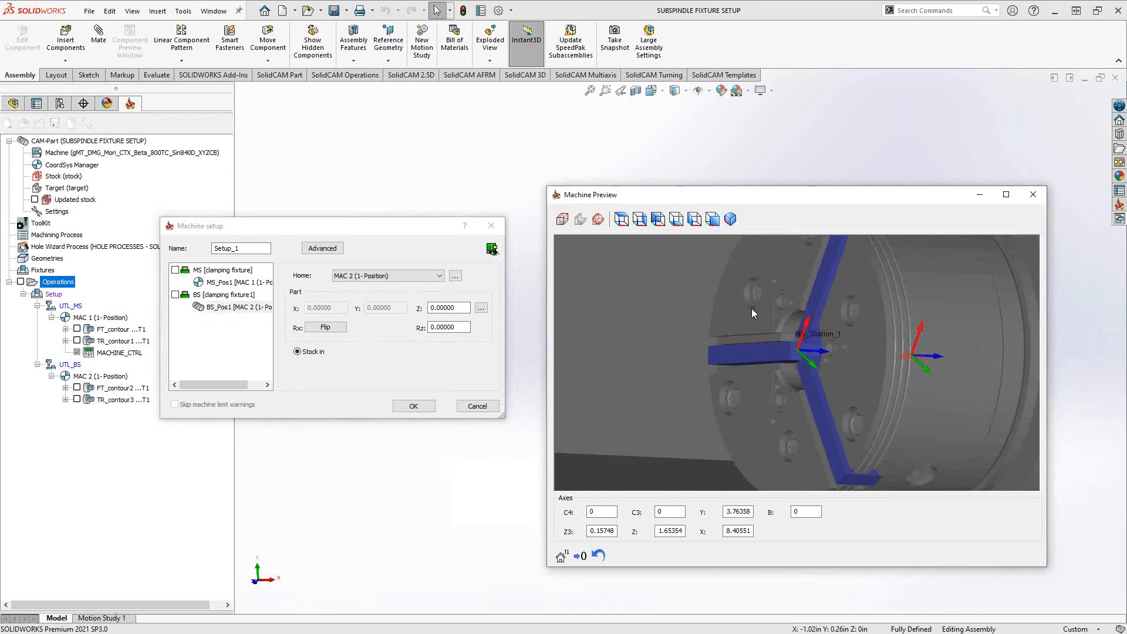
{"action": "left_click", "coordinate": [429, 308]}
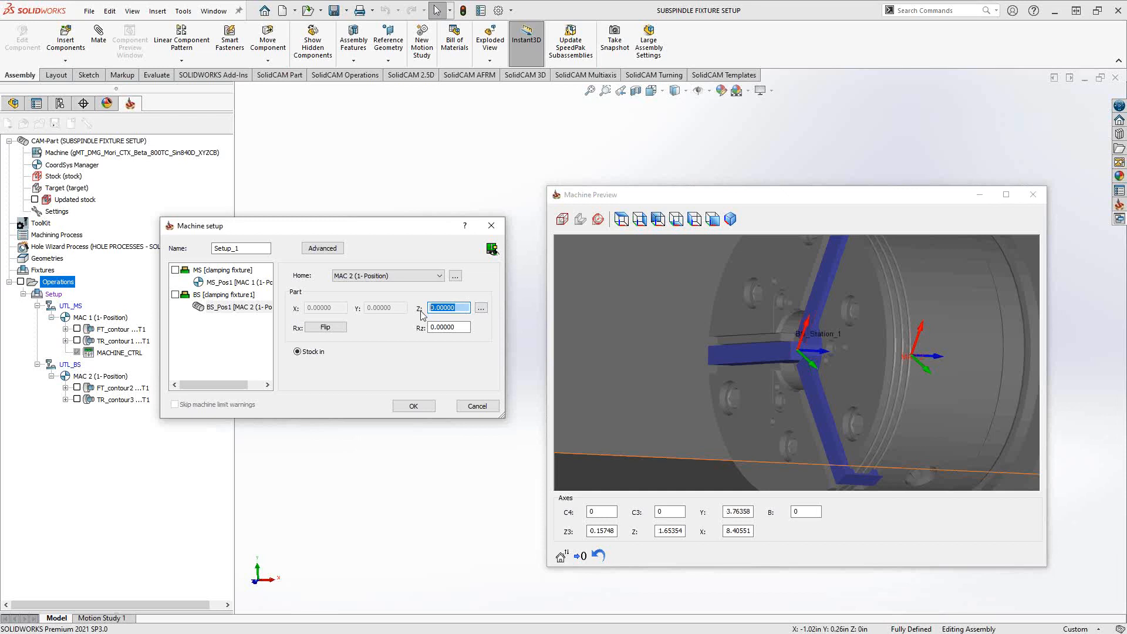
{"action": "left_click", "coordinate": [266, 298]}
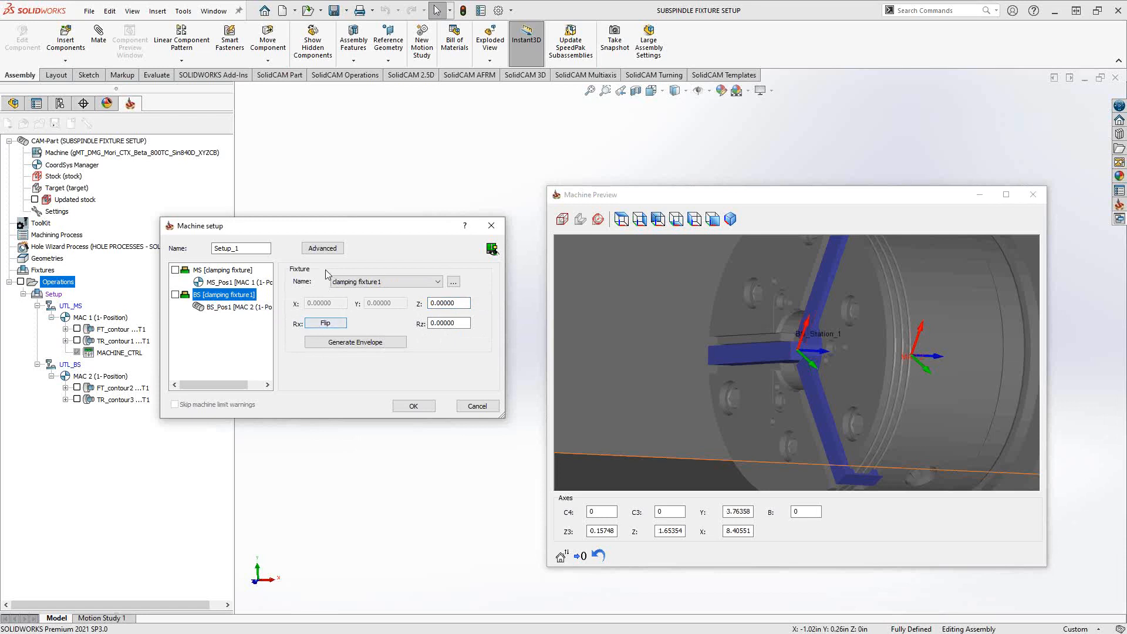
{"action": "left_click", "coordinate": [323, 249]}
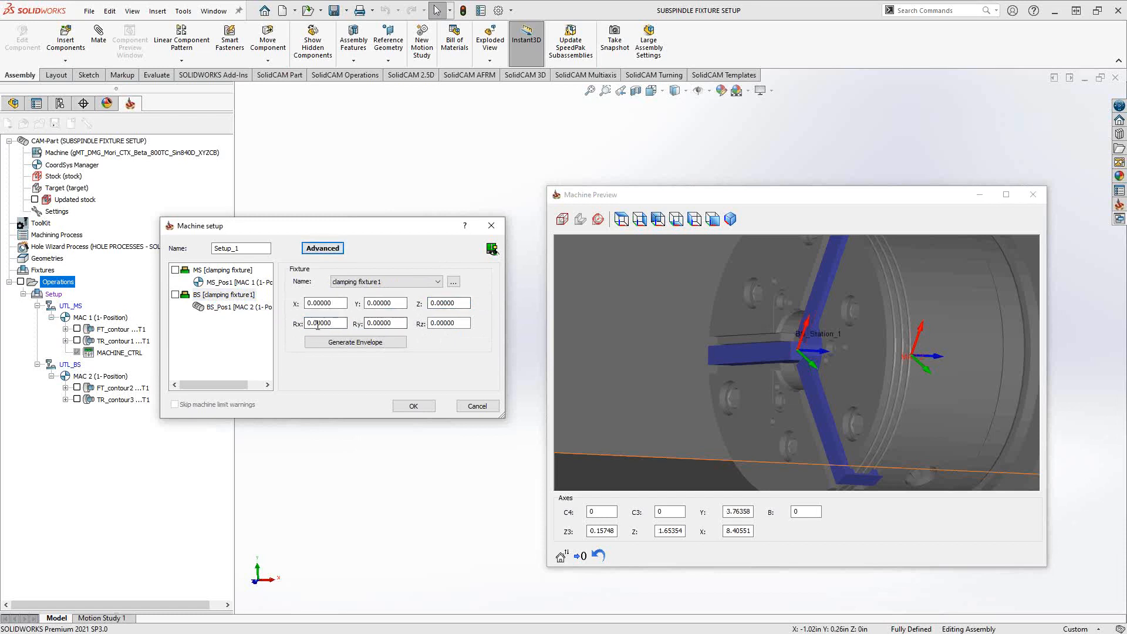
{"action": "left_click", "coordinate": [317, 250]}
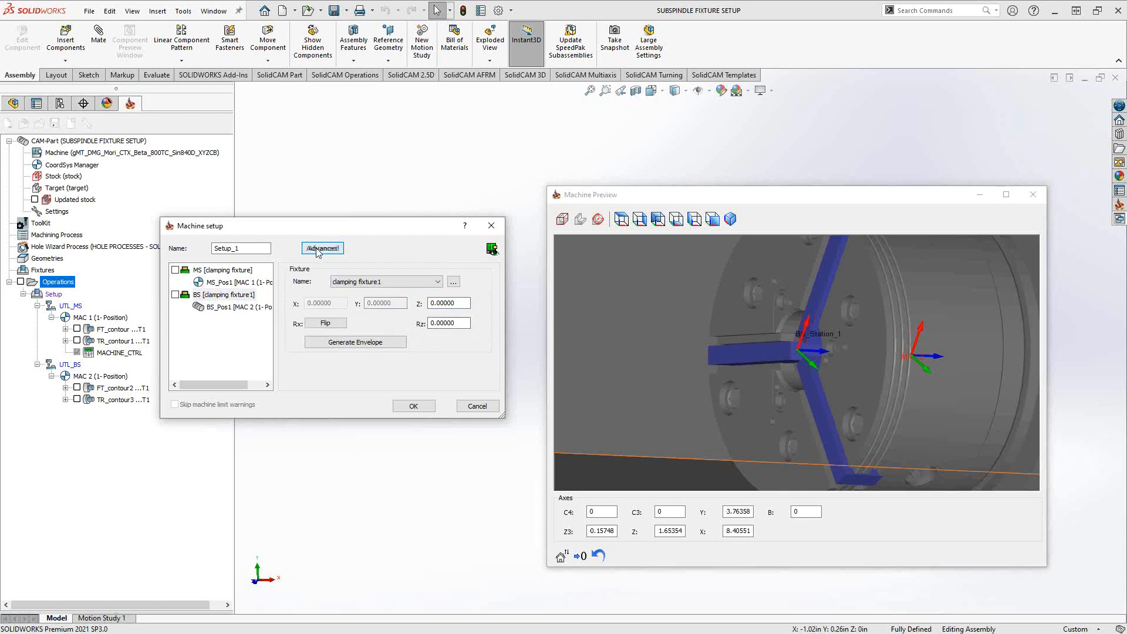
- Flip the subspindle's clamping fixture1 about X, and flip the BS_Pos1 part as well
{"action": "left_click", "coordinate": [808, 339]}
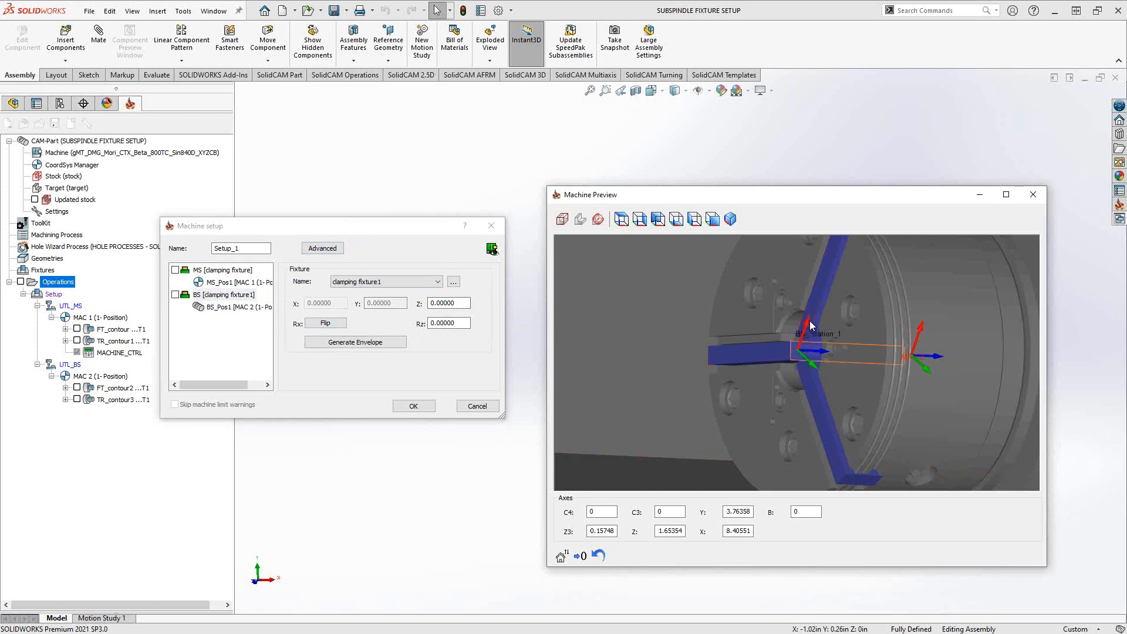
{"action": "left_click", "coordinate": [326, 324]}
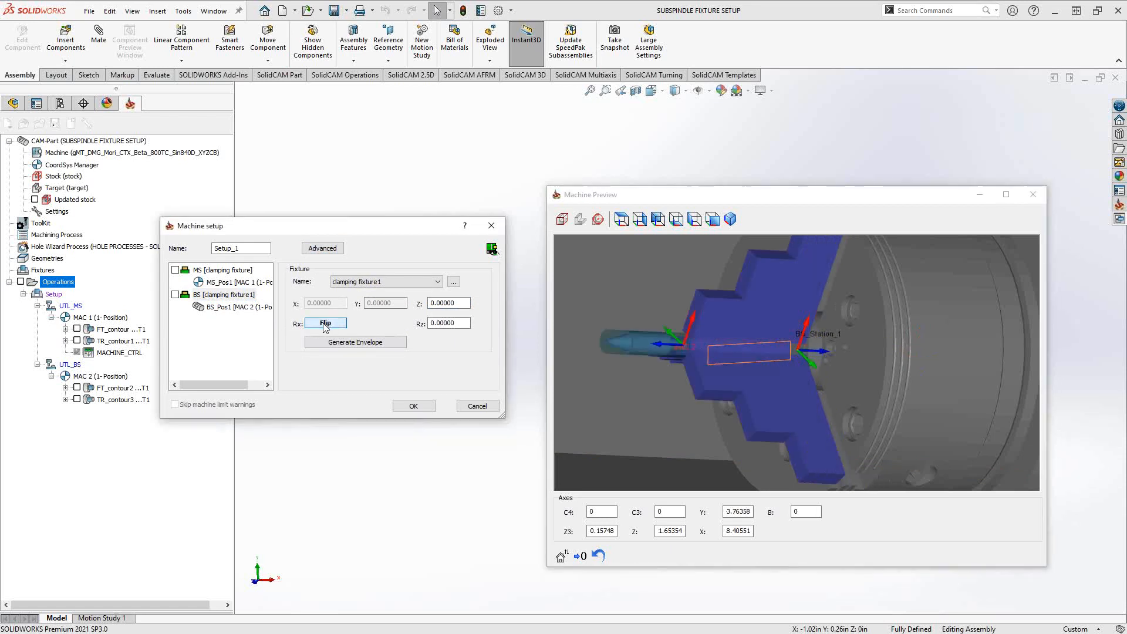
{"action": "left_click", "coordinate": [624, 360]}
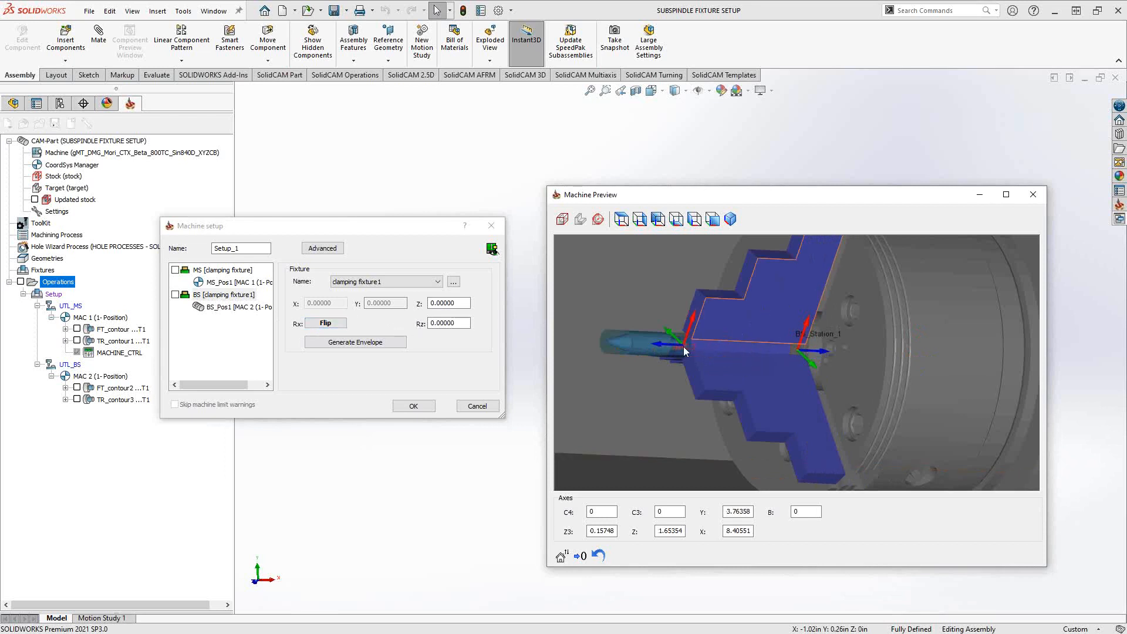
{"action": "left_click", "coordinate": [219, 308]}
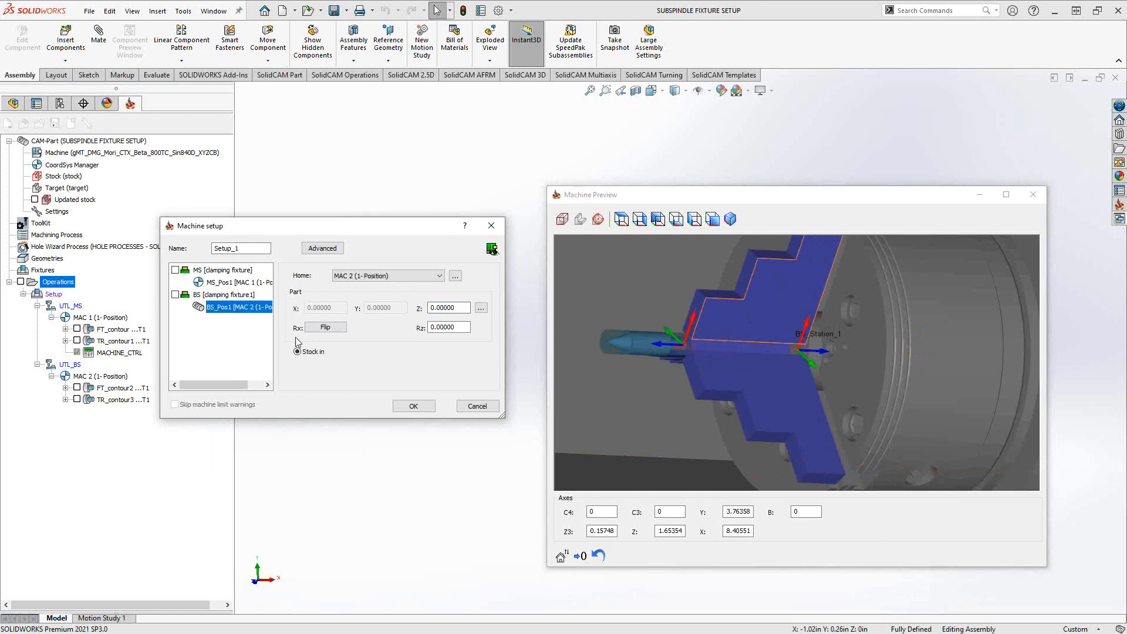
{"action": "left_click", "coordinate": [326, 328]}
{"action": "middle_click_drag", "start_coordinate": [739, 382], "coordinate": [723, 380]}
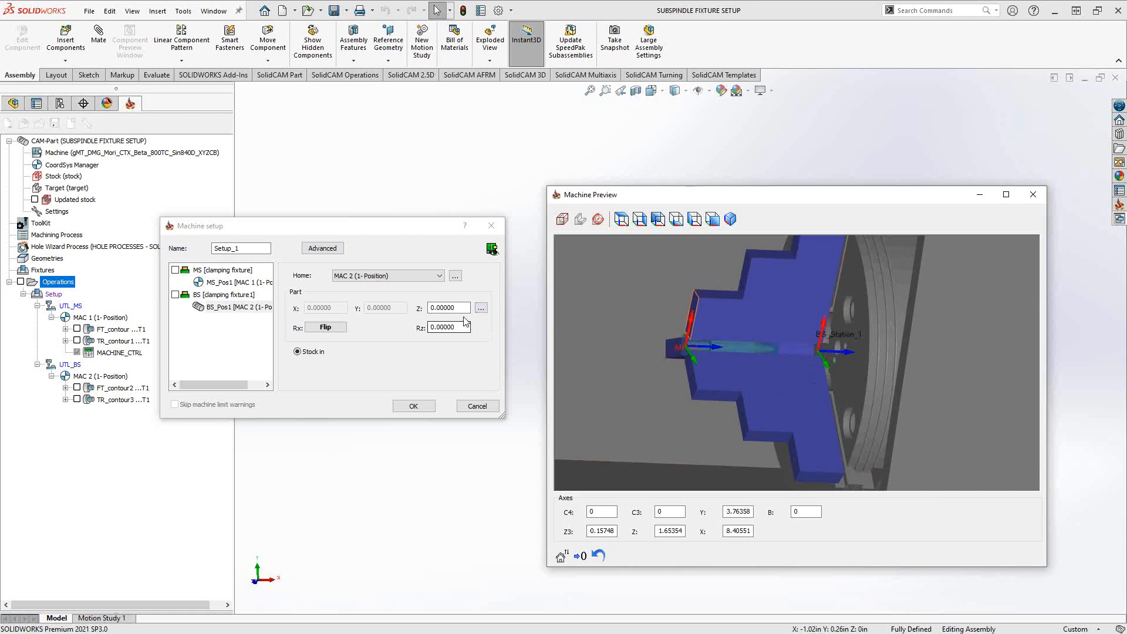
- Set the BS_Pos1 part's Z offset to 0.5 by picking a point on the large cylinder's shoulder edge at the small-diameter end
{"action": "left_click", "coordinate": [481, 308]}
{"action": "left_click", "coordinate": [509, 317]}
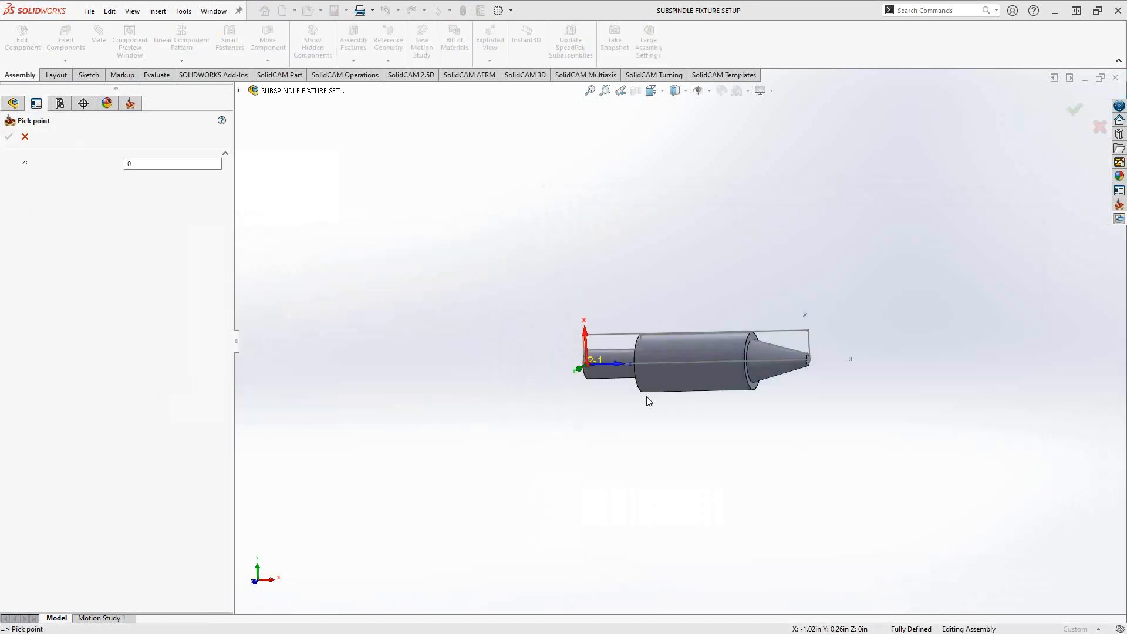
{"action": "scroll", "coordinate": [645, 350], "scroll_direction": "up", "scroll_amount": 5}
{"action": "scroll", "coordinate": [645, 351], "scroll_direction": "up", "scroll_amount": 3}
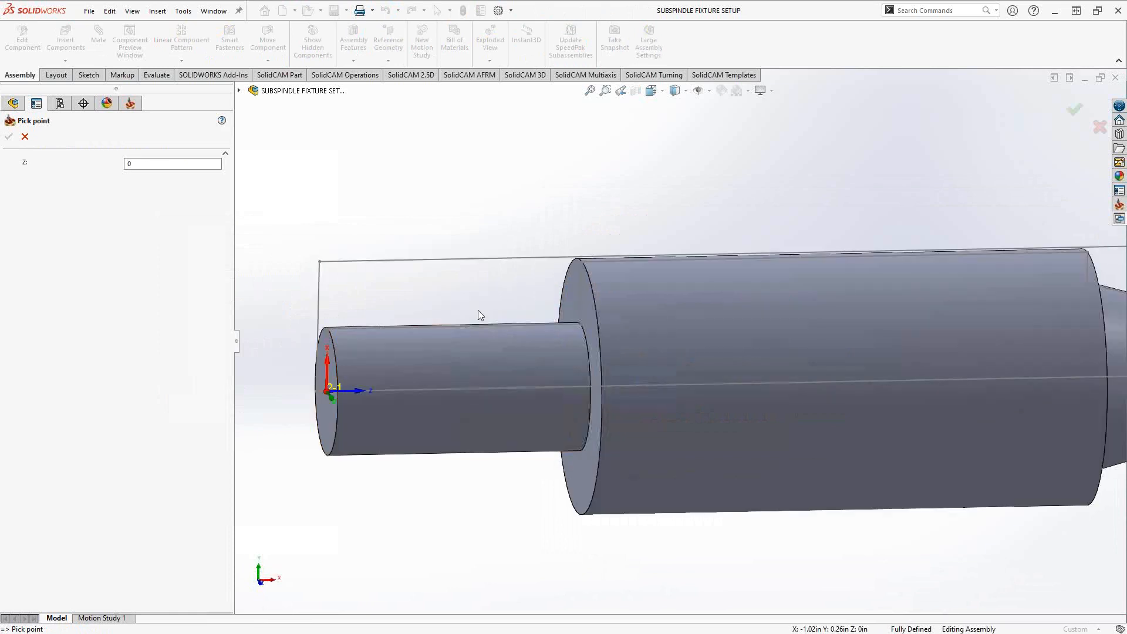
{"action": "left_click", "coordinate": [581, 262]}
{"action": "left_click", "coordinate": [9, 136]}
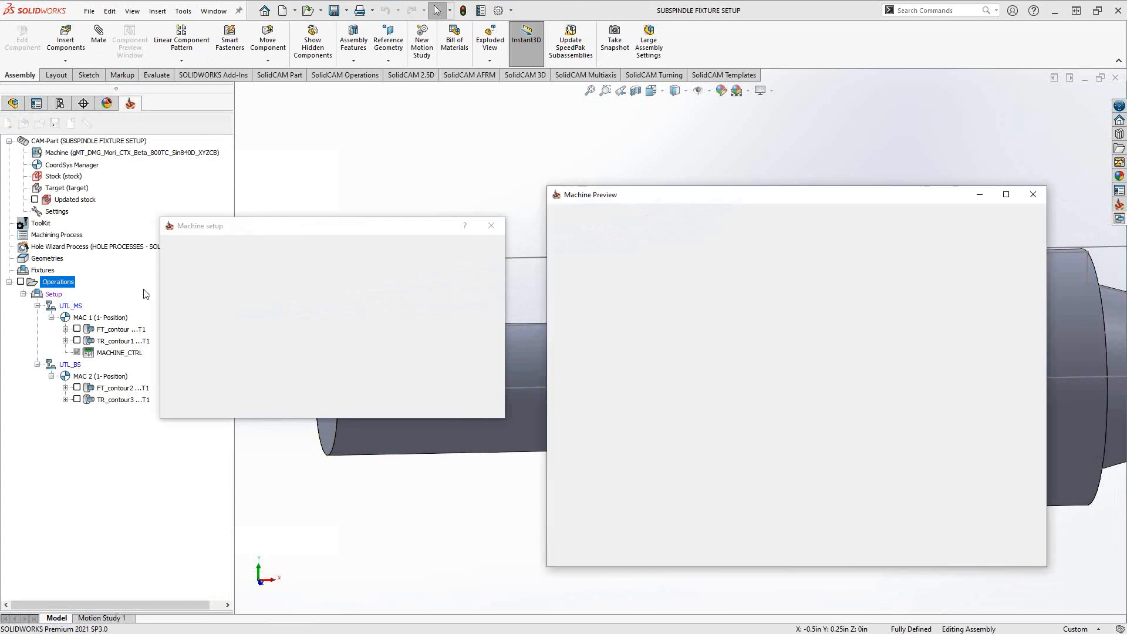
- Set the Z offset of the subspindle's BS_Pos1 part to 0.75
{"action": "scroll", "coordinate": [708, 350], "scroll_direction": "up", "scroll_amount": 5}
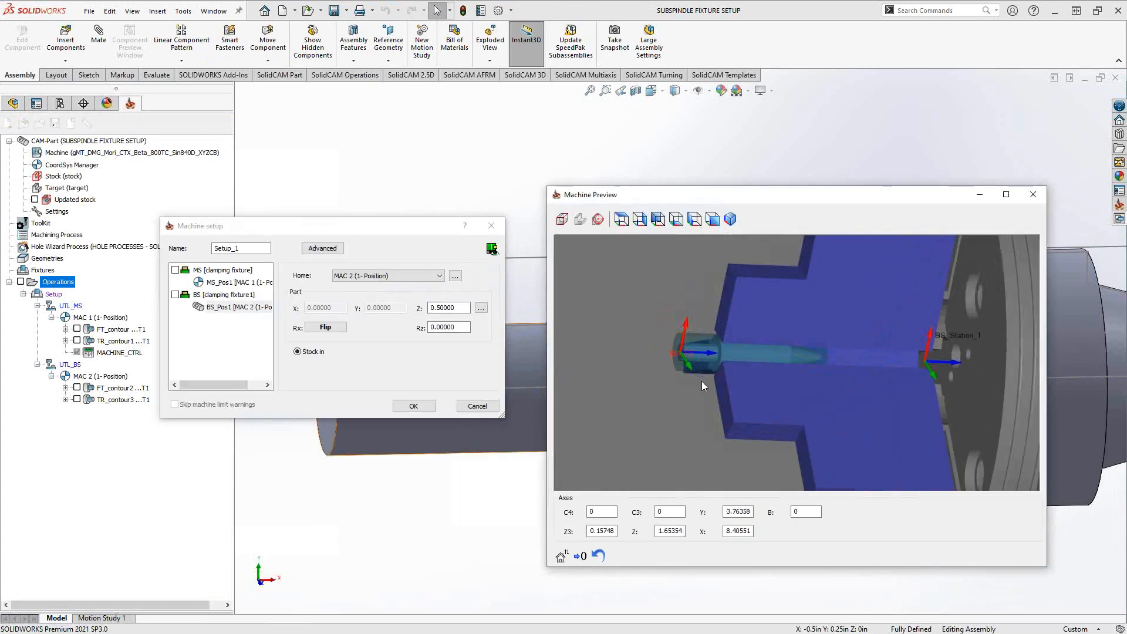
{"action": "left_click", "coordinate": [458, 309]}
{"action": "double_click", "coordinate": [461, 309]}
{"action": "scroll", "coordinate": [465, 310], "scroll_direction": "up", "scroll_amount": 3}
{"action": "scroll", "coordinate": [464, 310], "scroll_direction": "up", "scroll_amount": 2}
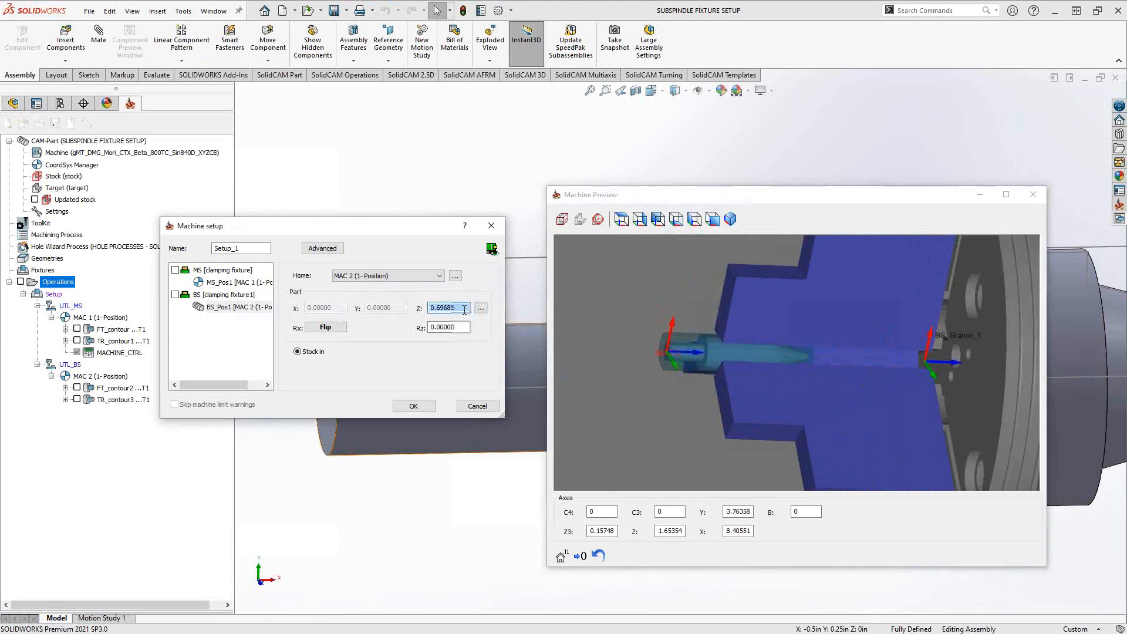
{"action": "scroll", "coordinate": [465, 310], "scroll_direction": "down", "scroll_amount": 1}
{"action": "left_click_drag", "start_coordinate": [465, 310], "coordinate": [412, 311]}
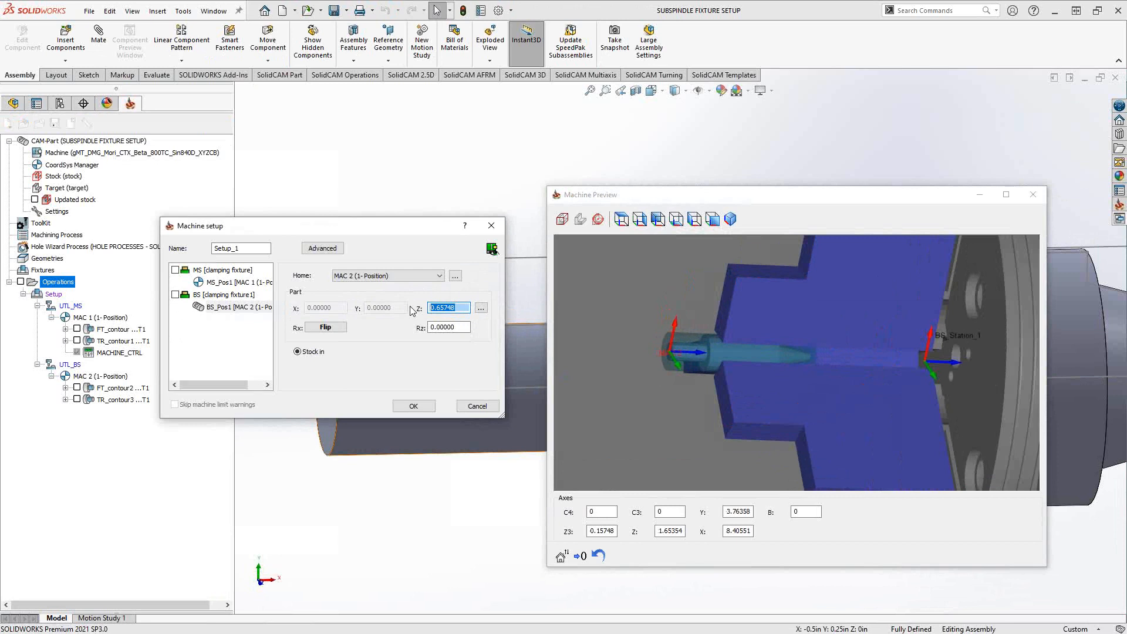
{"action": "type", "text": ".75"}
{"action": "left_click", "coordinate": [688, 361]}
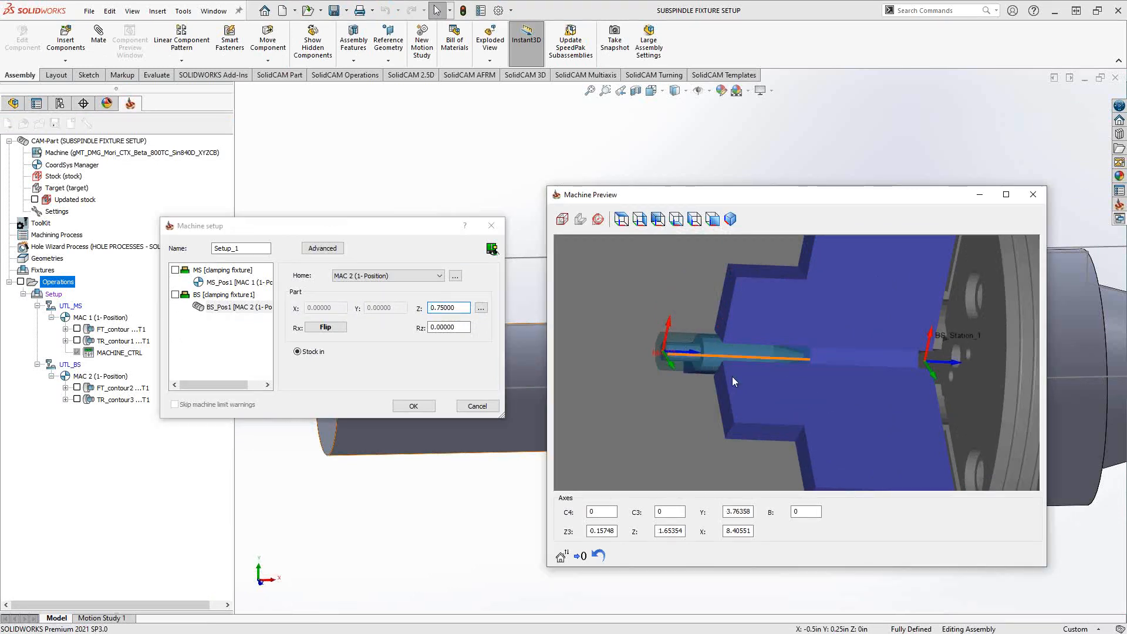
- Review the flip settings of the subspindle's clamping fixture1 and its BS_Pos1 part against their orientation in the machine preview
{"action": "scroll", "coordinate": [732, 376], "scroll_direction": "down", "scroll_amount": 5}
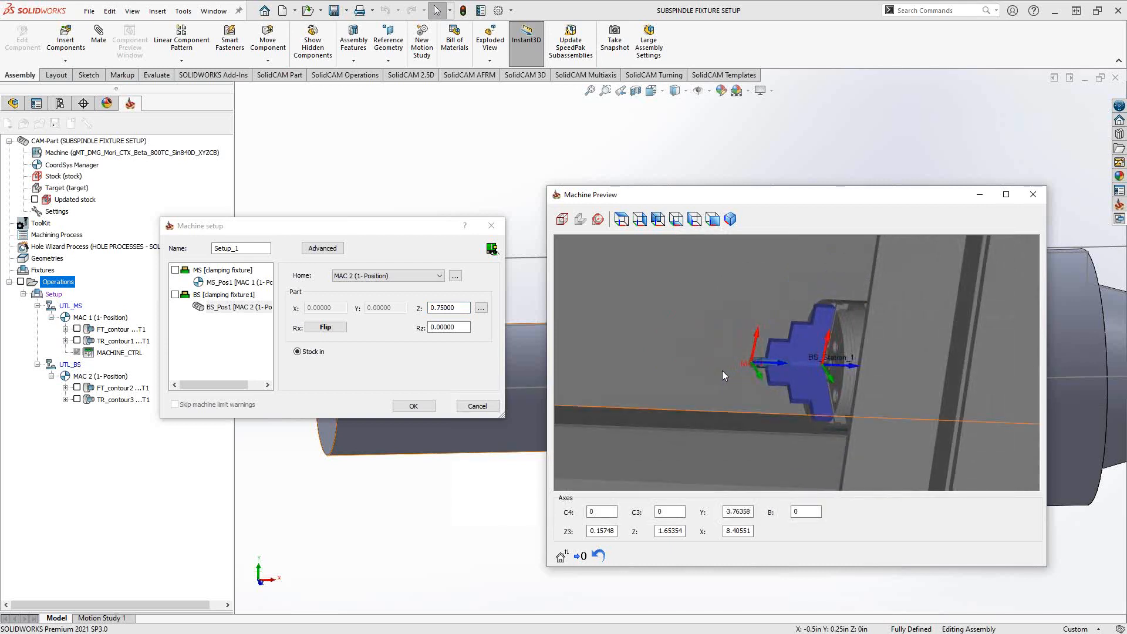
{"action": "left_click", "coordinate": [216, 295]}
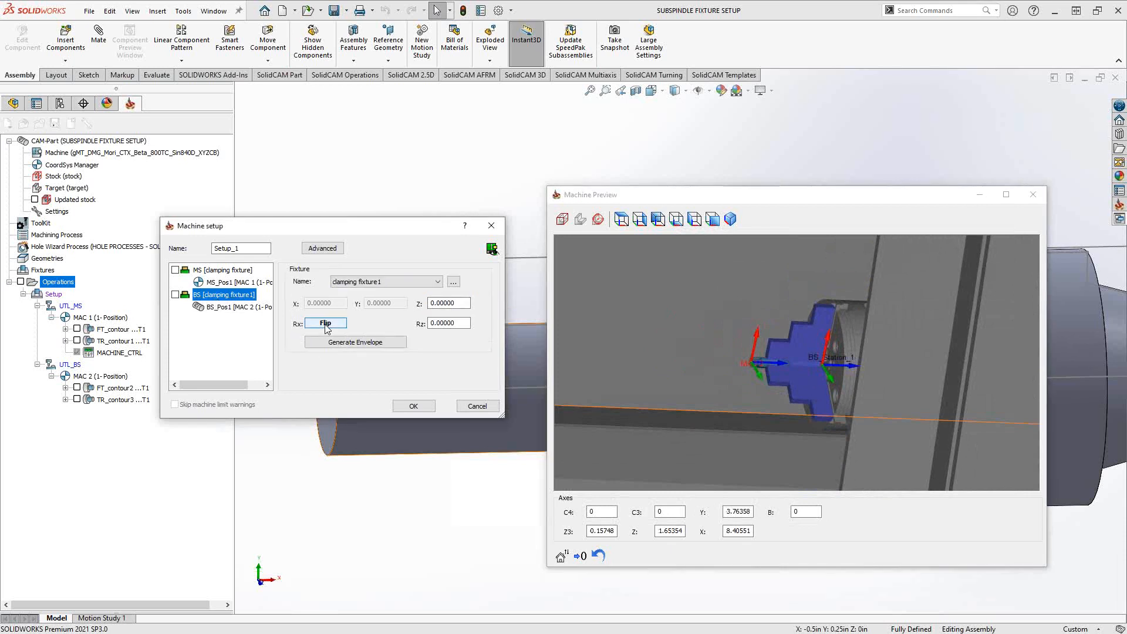
{"action": "key", "text": "Down"}
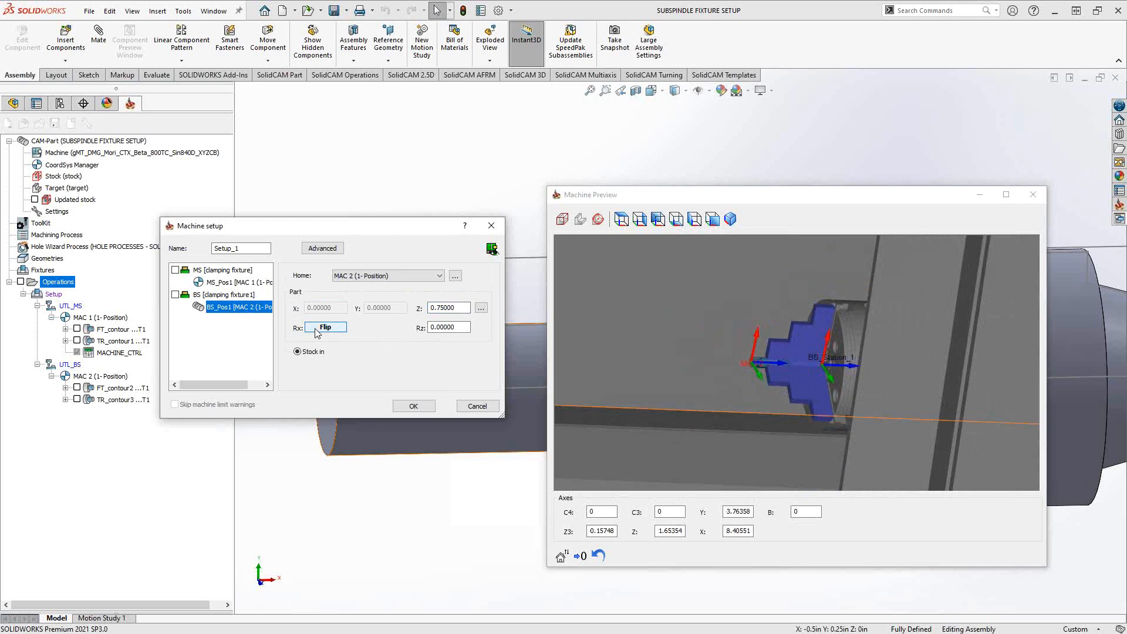
{"action": "left_click", "coordinate": [759, 359]}
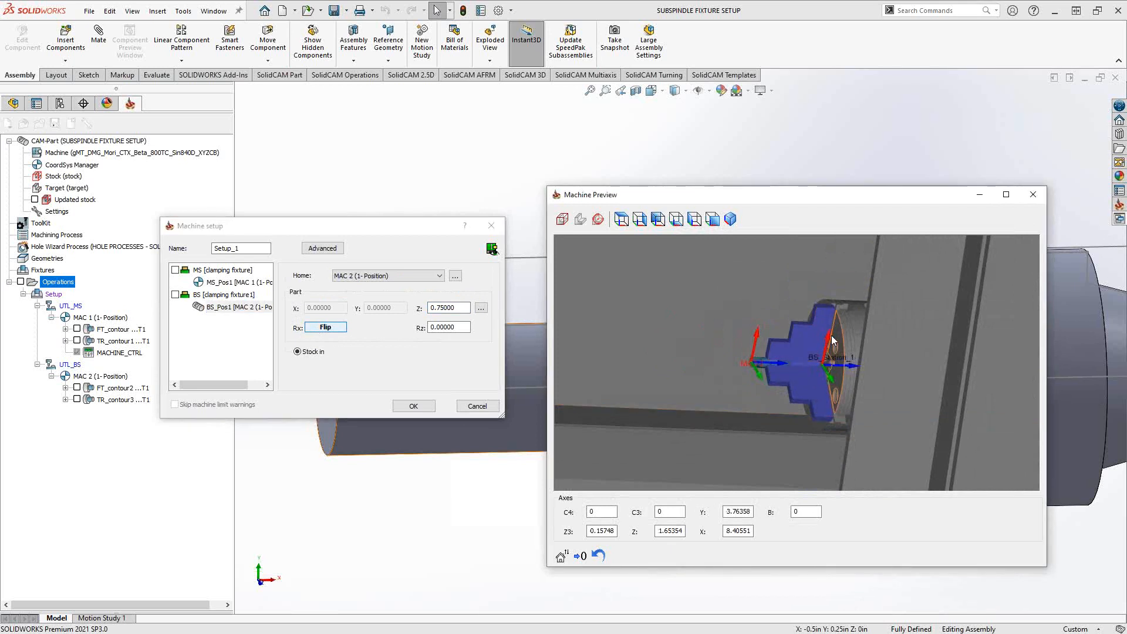
{"action": "left_click", "coordinate": [325, 328]}
{"action": "scroll", "coordinate": [793, 362], "scroll_direction": "up", "scroll_amount": 3}
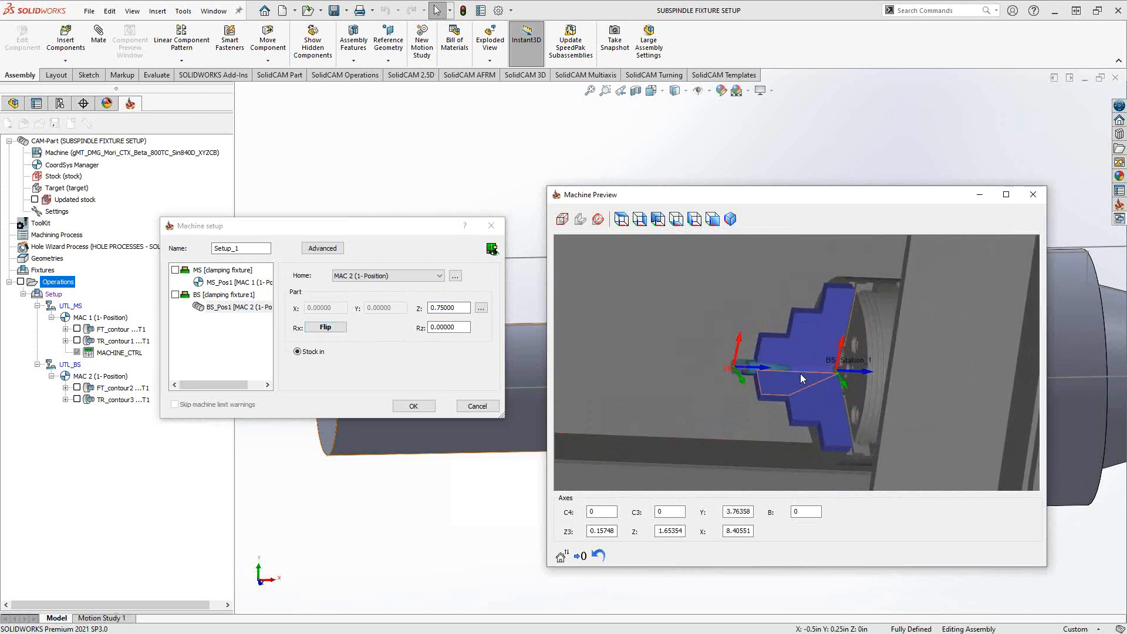